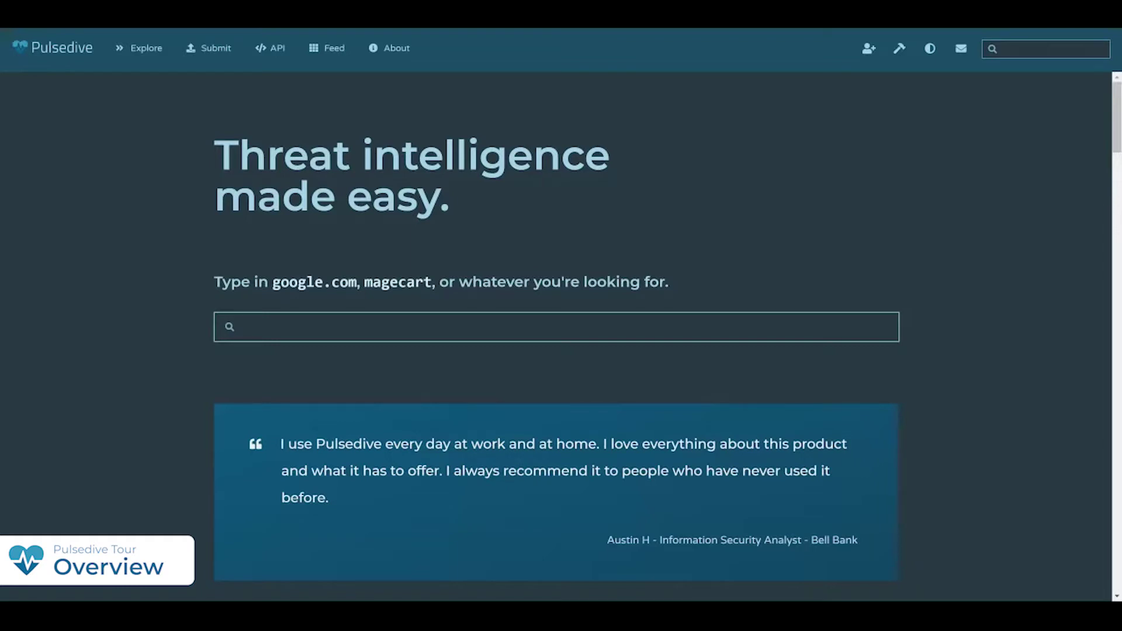
Highlight the 'made easy' heading, then scroll down to the pulsedive.com /api/info.php GET example
drag(454, 200, 185, 204)
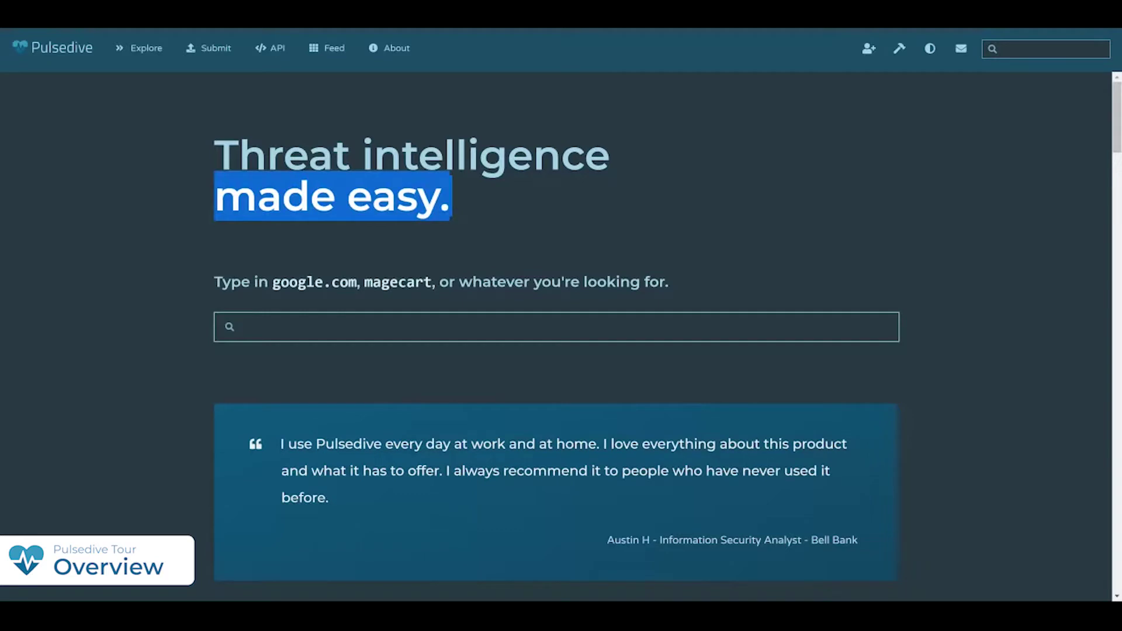
click(185, 204)
scroll(184, 205, down, 5)
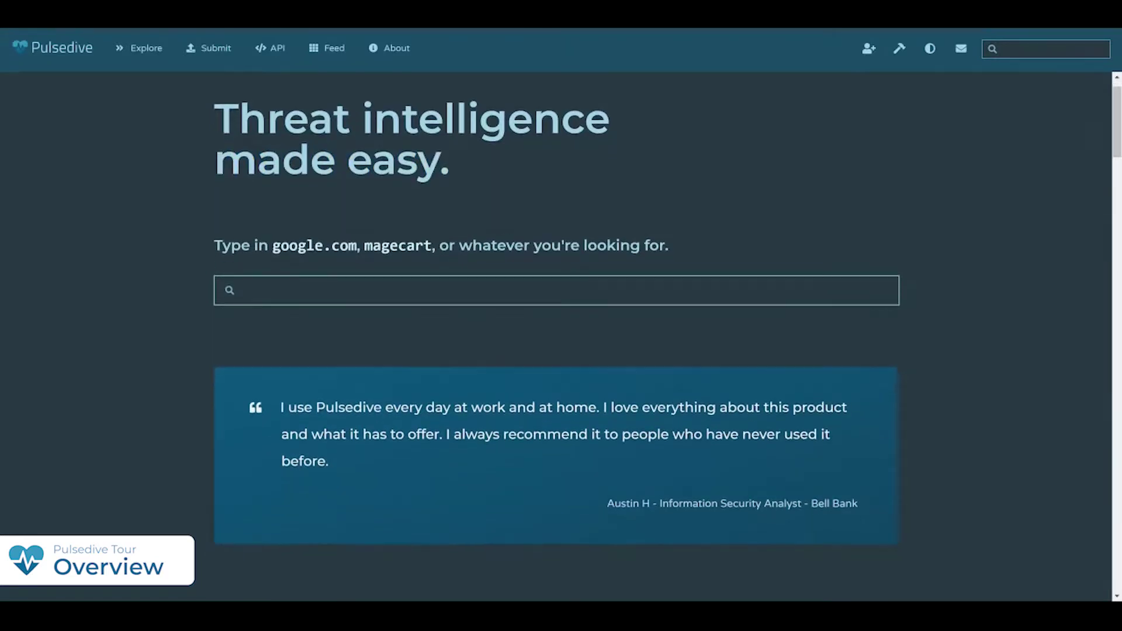
scroll(555, 350, down, 1)
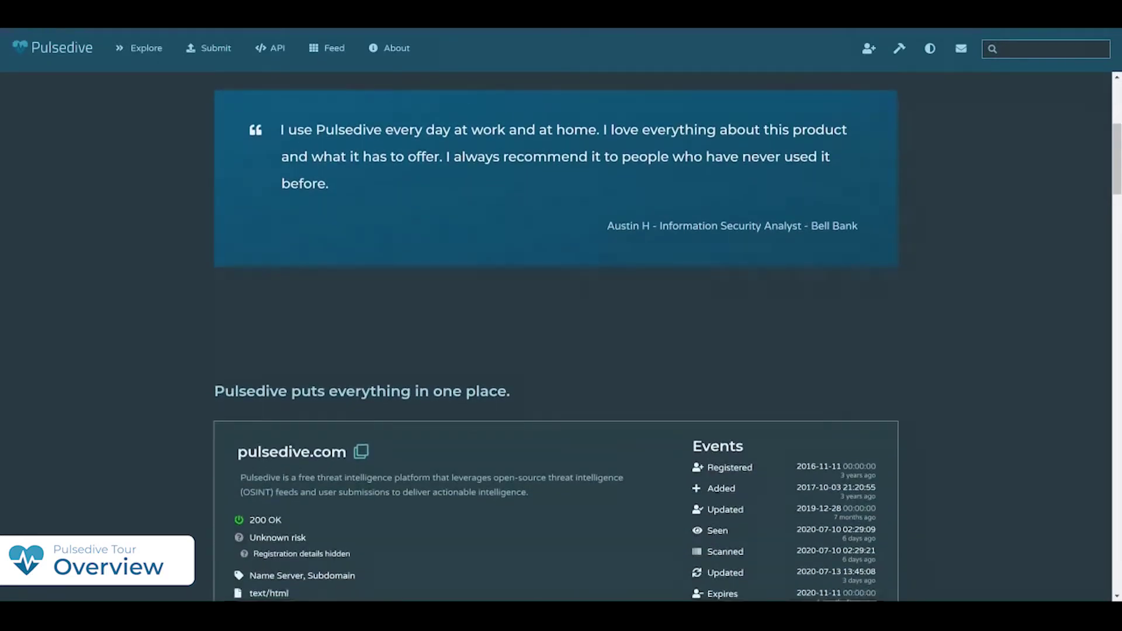
scroll(555, 350, down, 5)
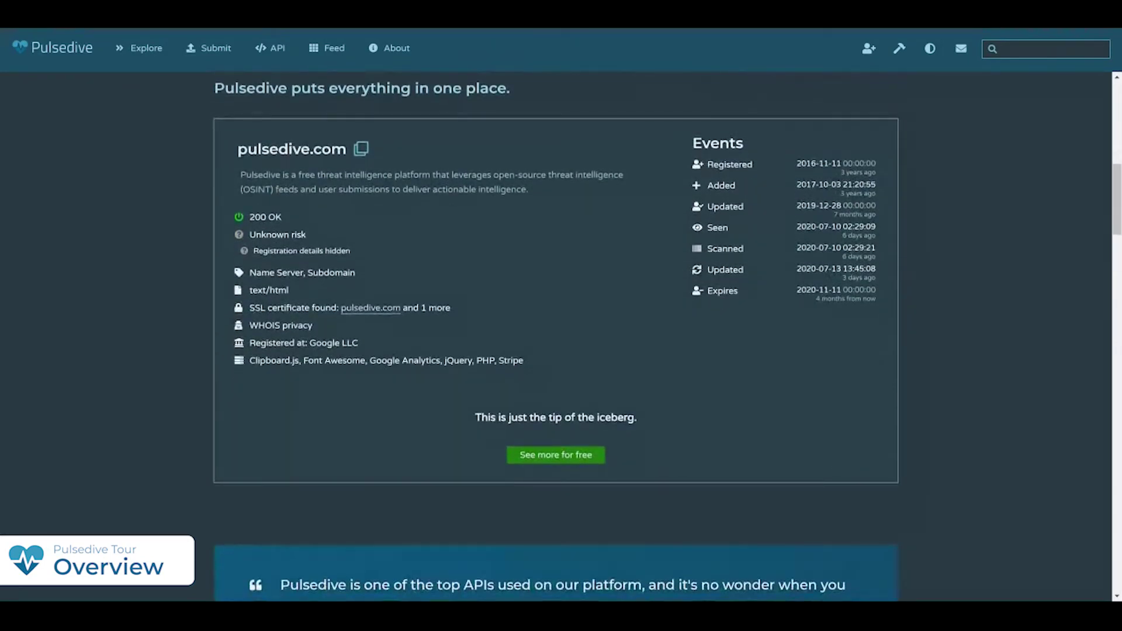
scroll(555, 351, down, 2)
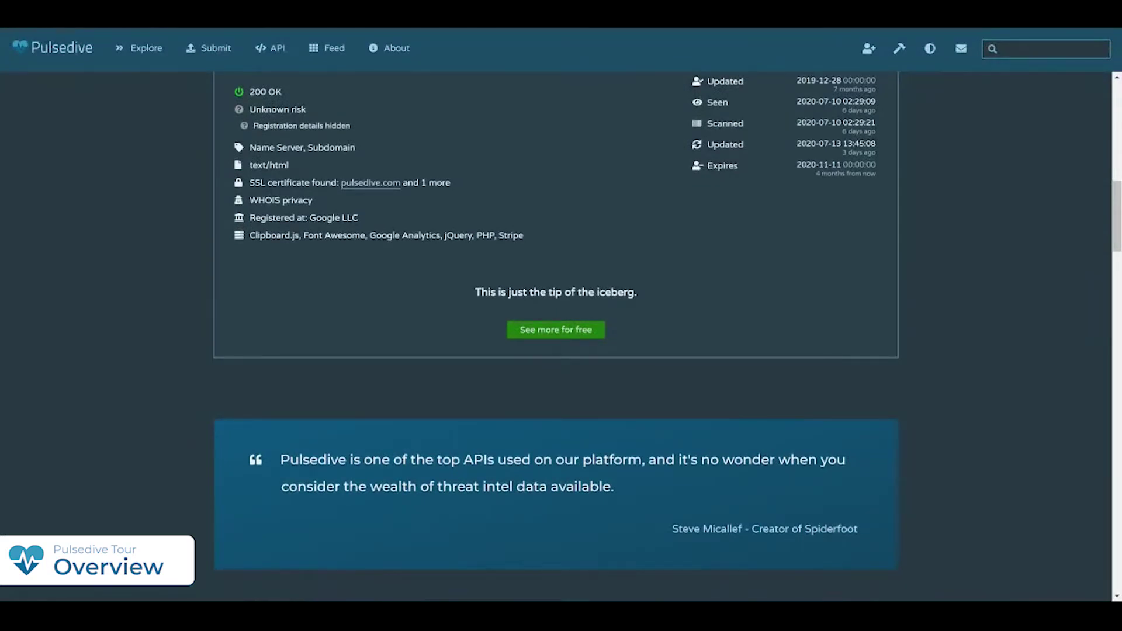
scroll(555, 322, down, 5)
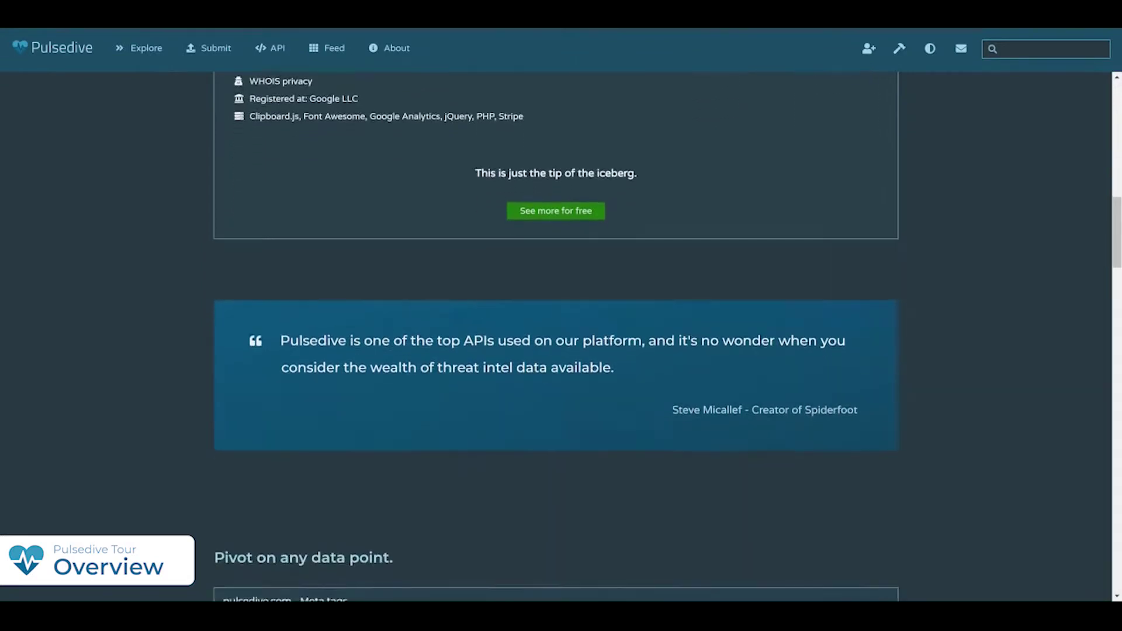
scroll(555, 339, down, 2)
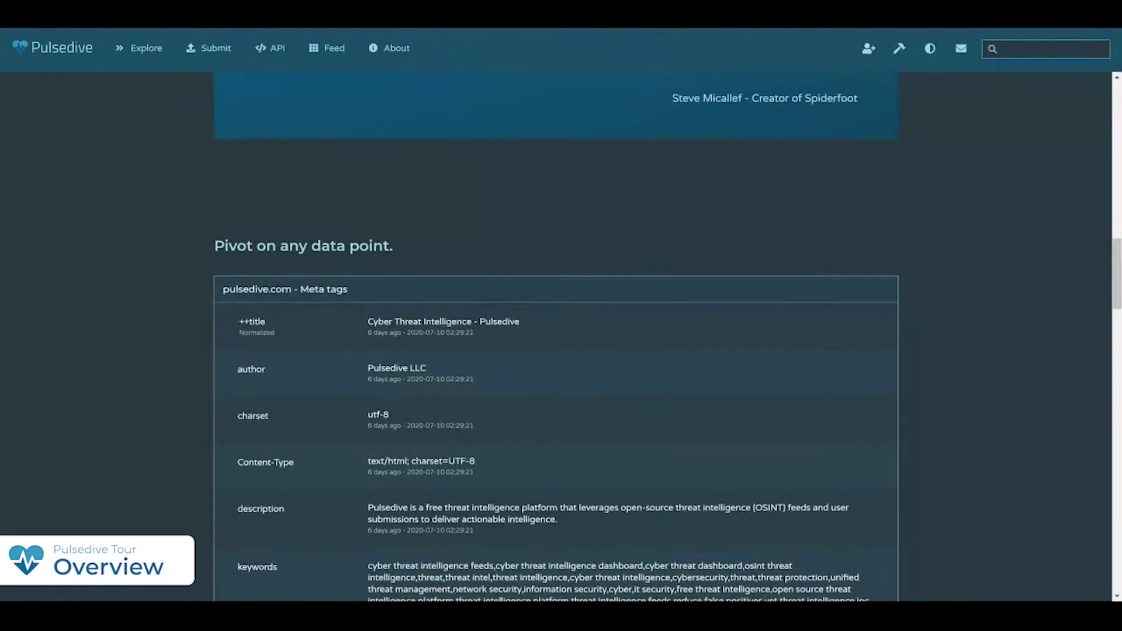
scroll(555, 339, down, 3)
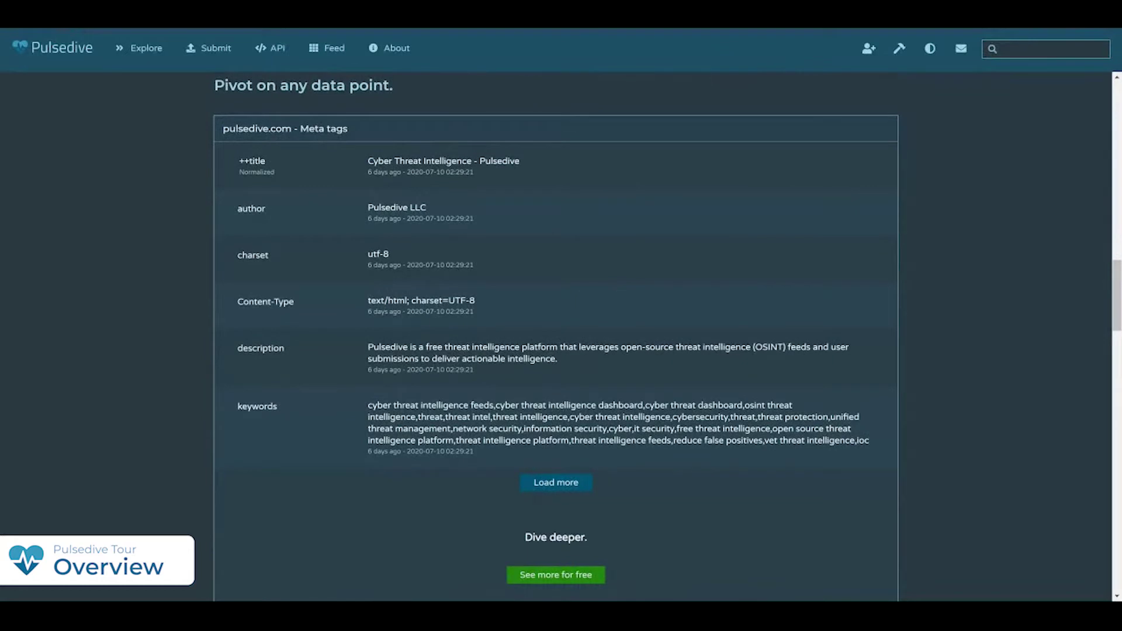
scroll(555, 336, down, 9)
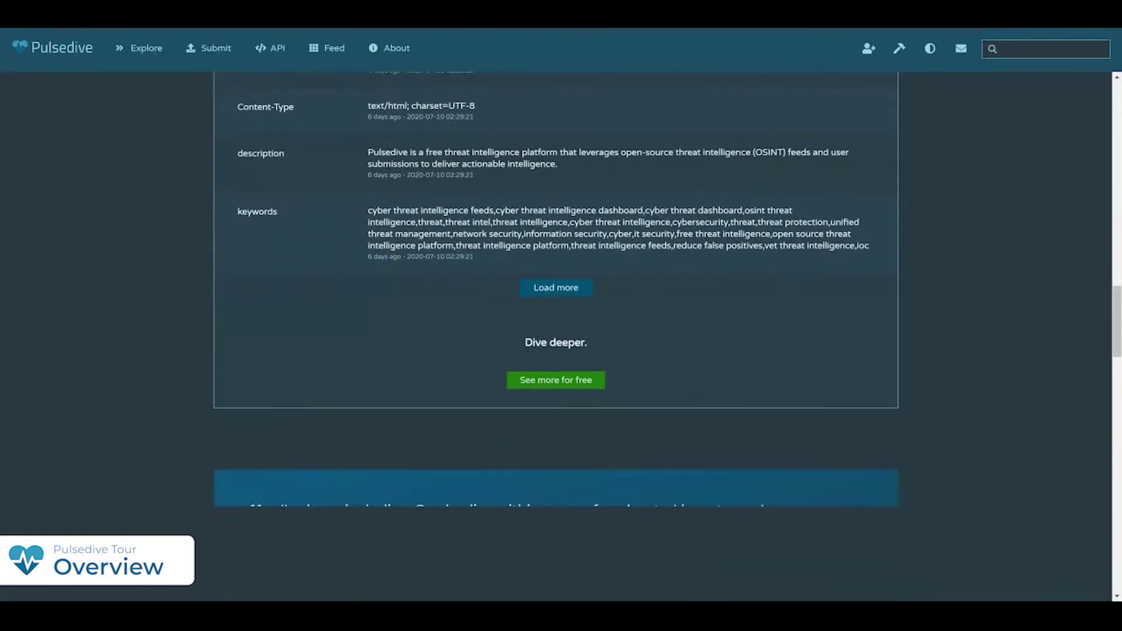
scroll(555, 339, down, 2)
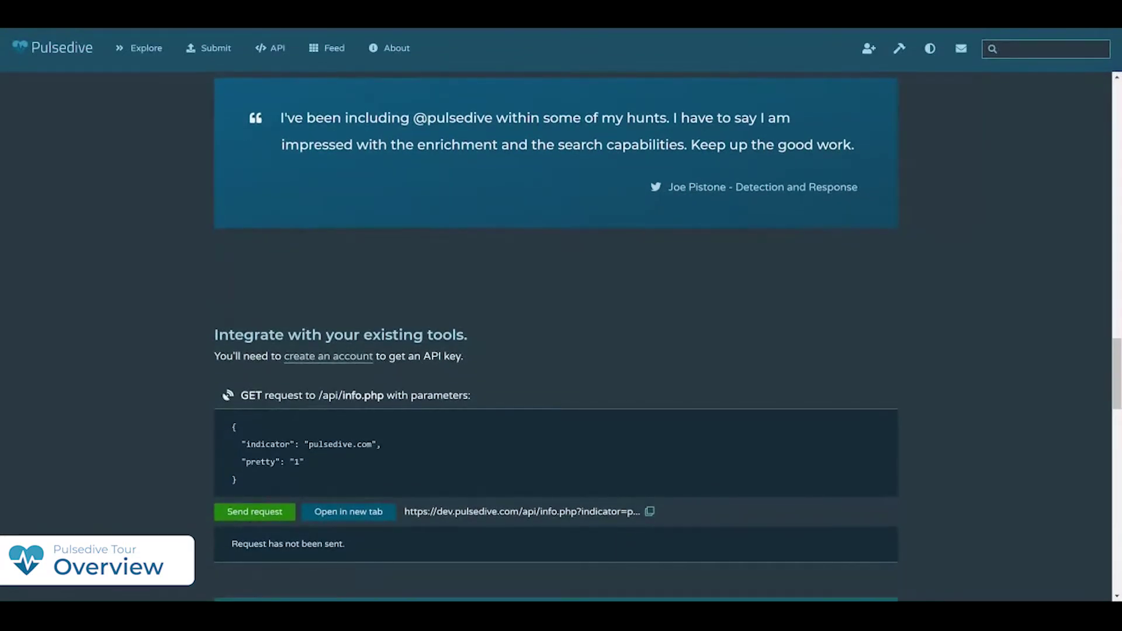
Scroll through the sample API response and the 'Download our data in bulk' form
scroll(555, 336, down, 4)
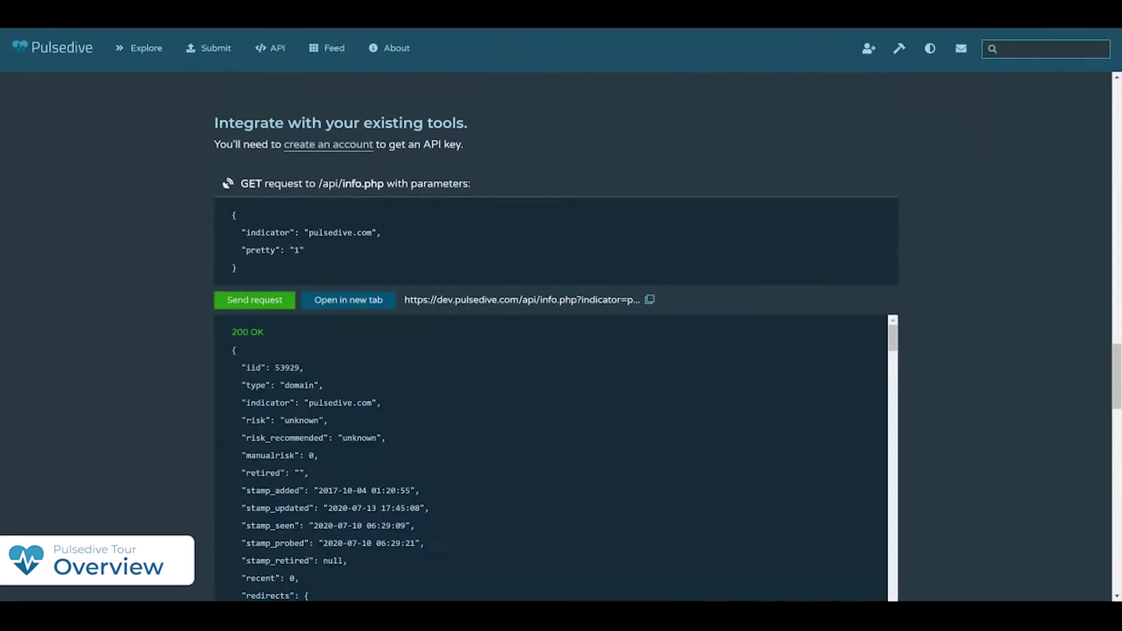
scroll(555, 336, down, 8)
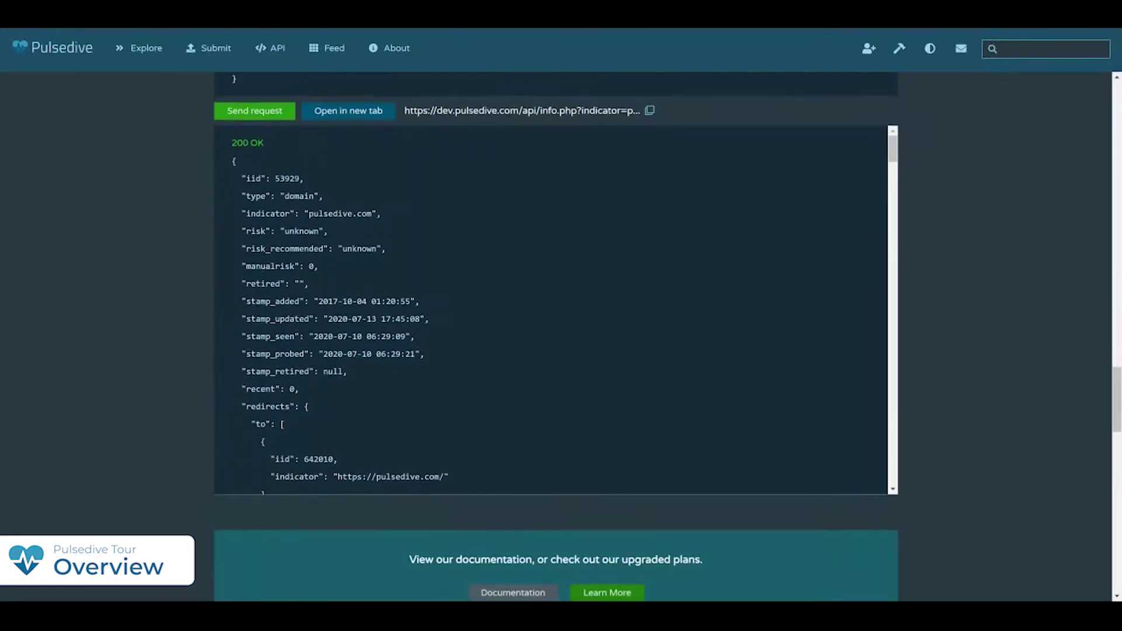
scroll(555, 336, down, 2)
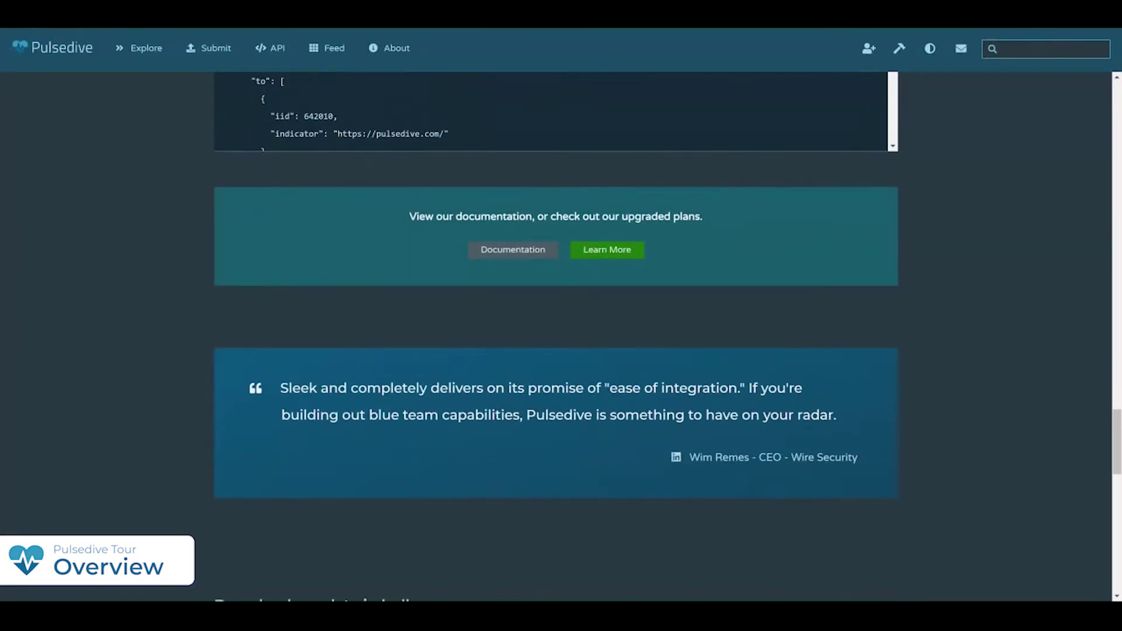
scroll(555, 336, down, 5)
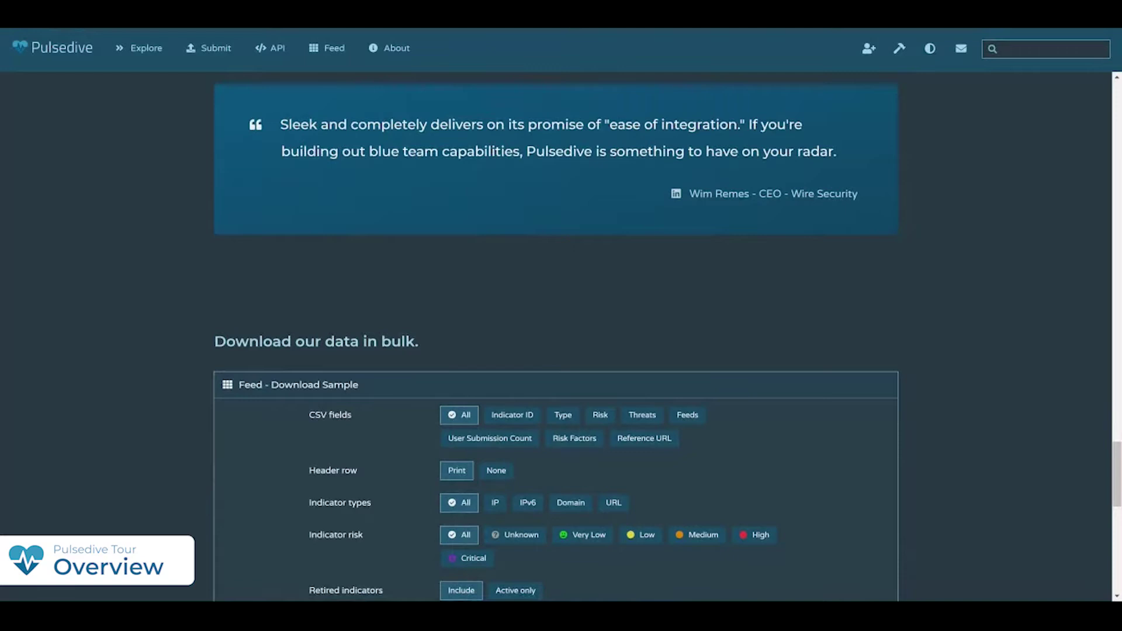
scroll(555, 336, down, 4)
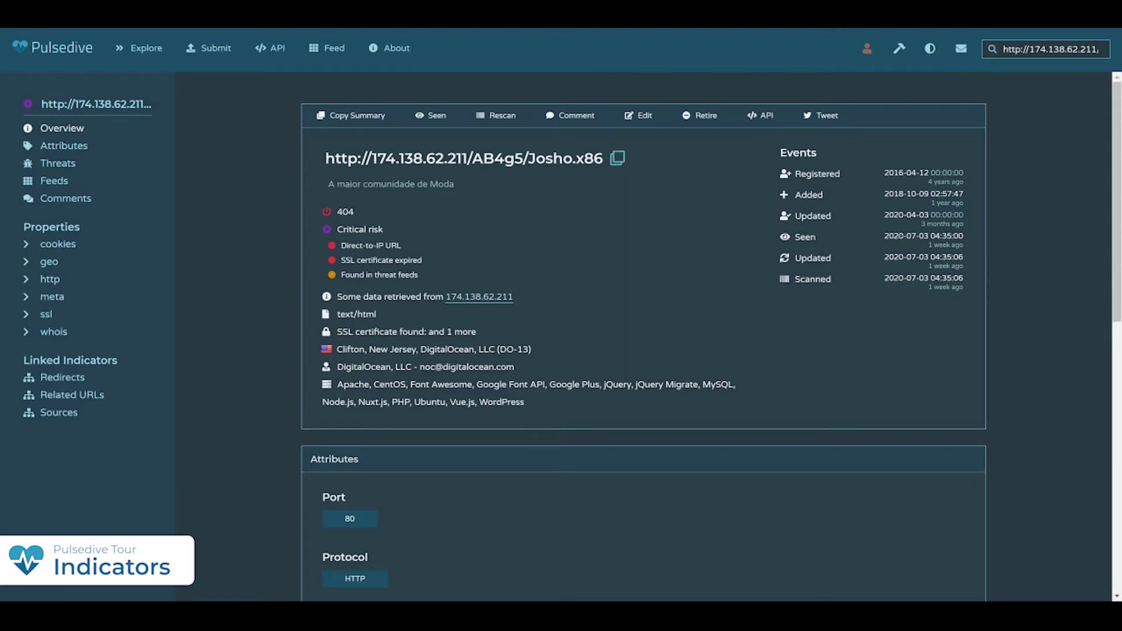
Search for github.com from the top-right search box to open its indicator page
click(990, 48)
text(github.com)
key(Return)
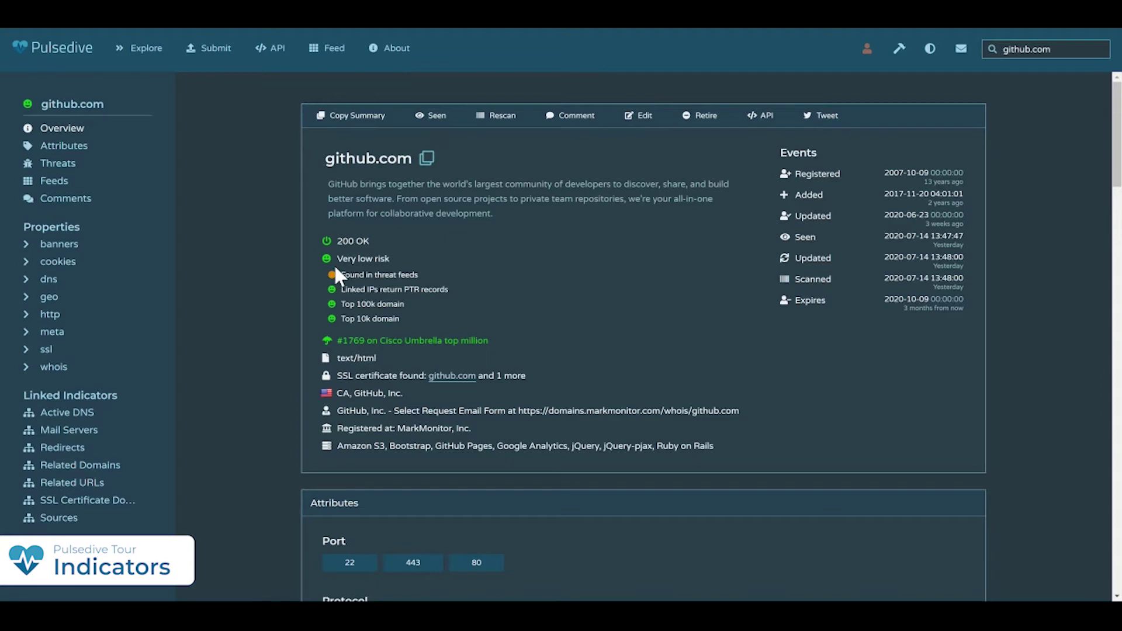
Review github.com's risk factors, then show its meta and ssl properties with latest values only
drag(337, 257, 437, 320)
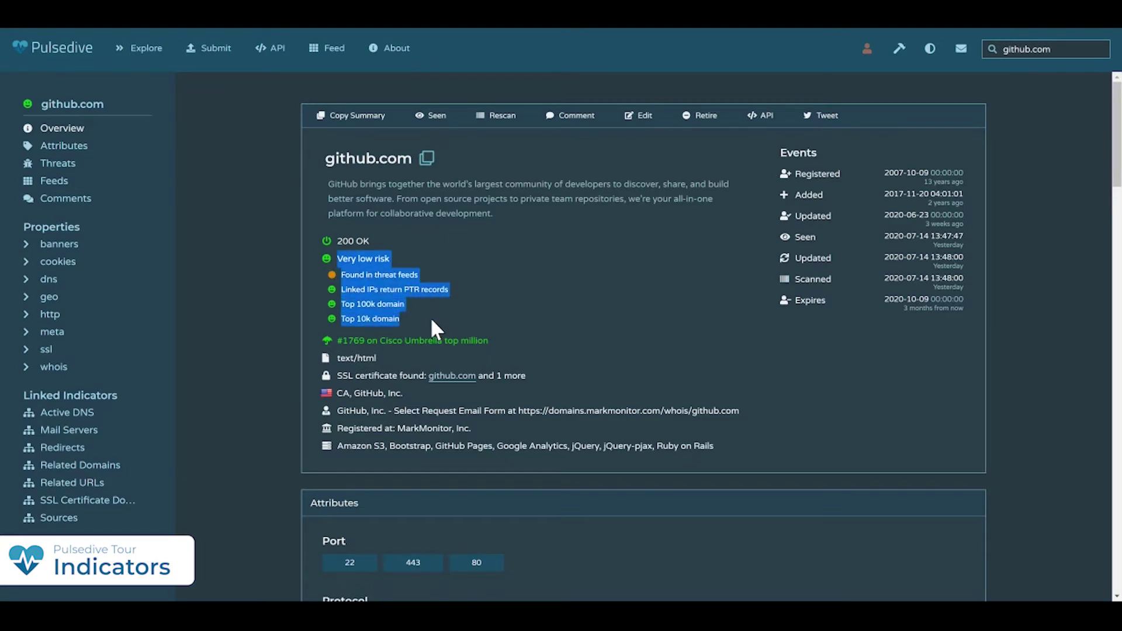
click(274, 308)
scroll(274, 308, down, 6)
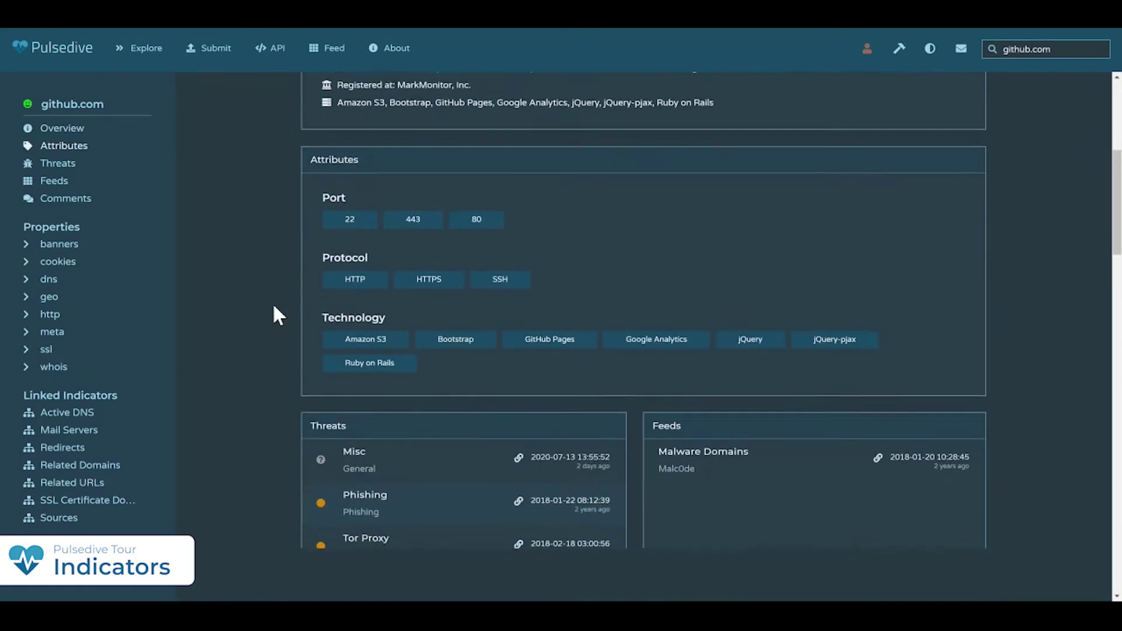
scroll(273, 303, down, 1)
scroll(642, 339, down, 7)
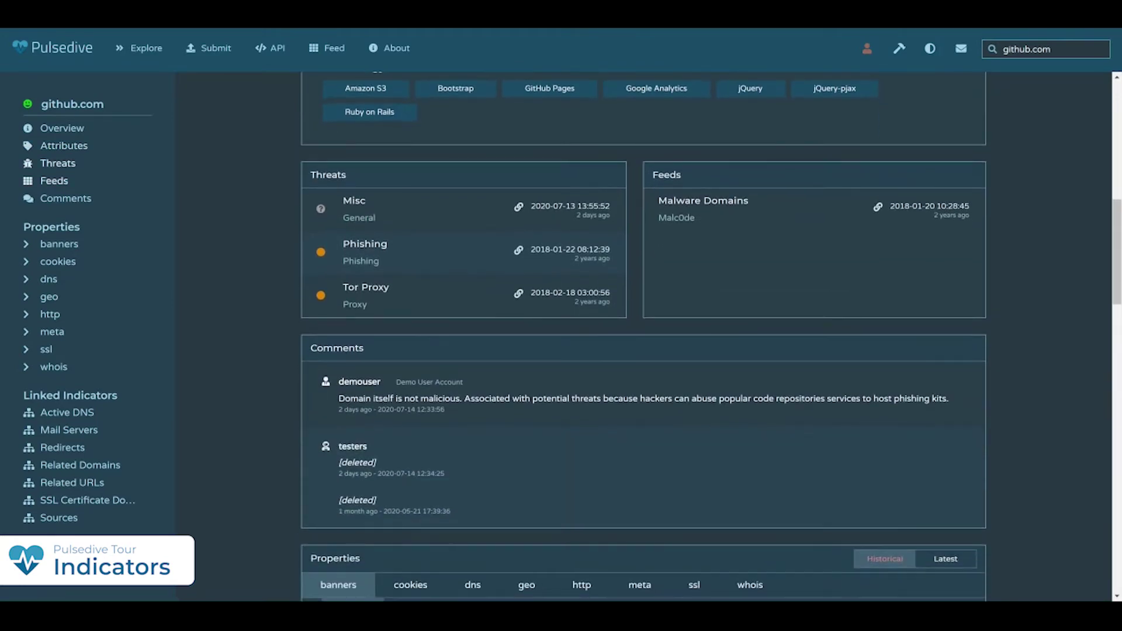
scroll(491, 197, down, 4)
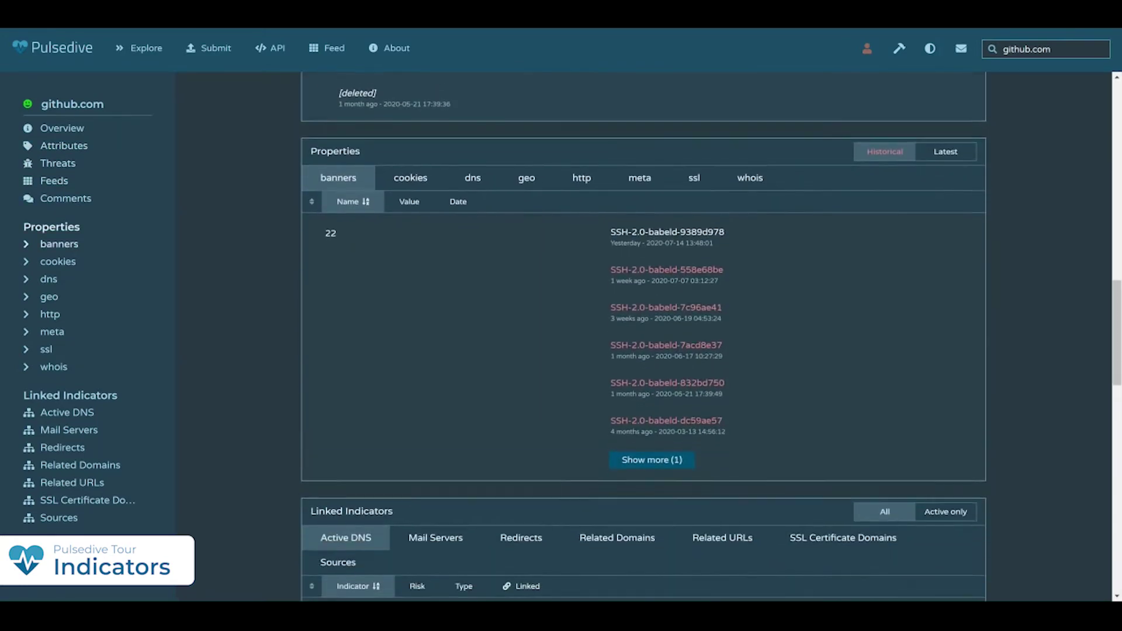
click(639, 146)
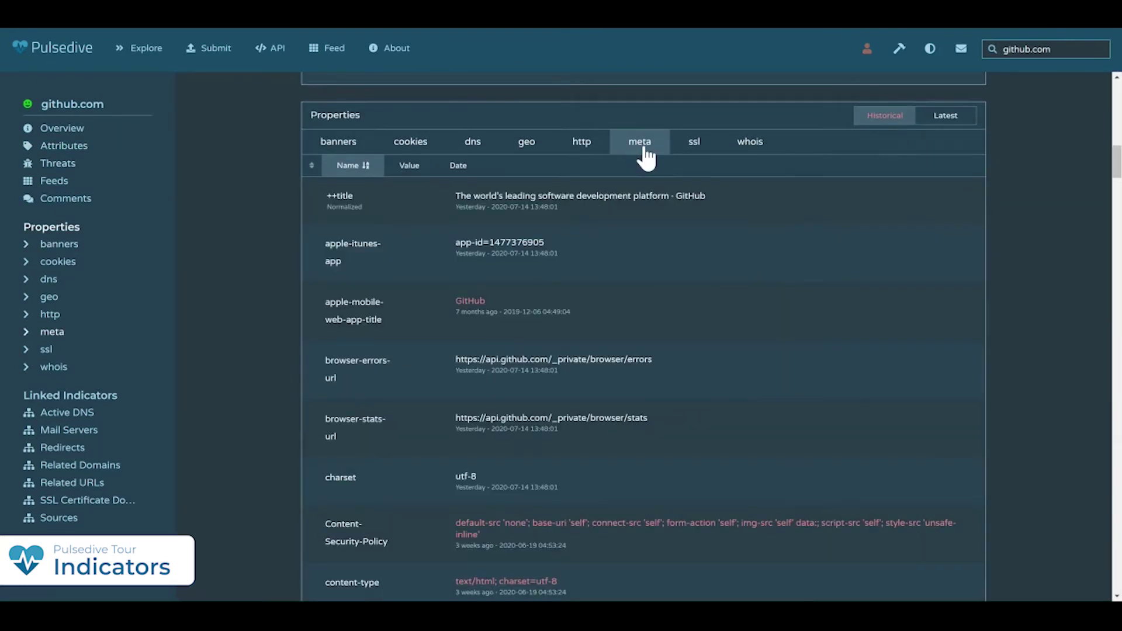
click(693, 146)
click(967, 120)
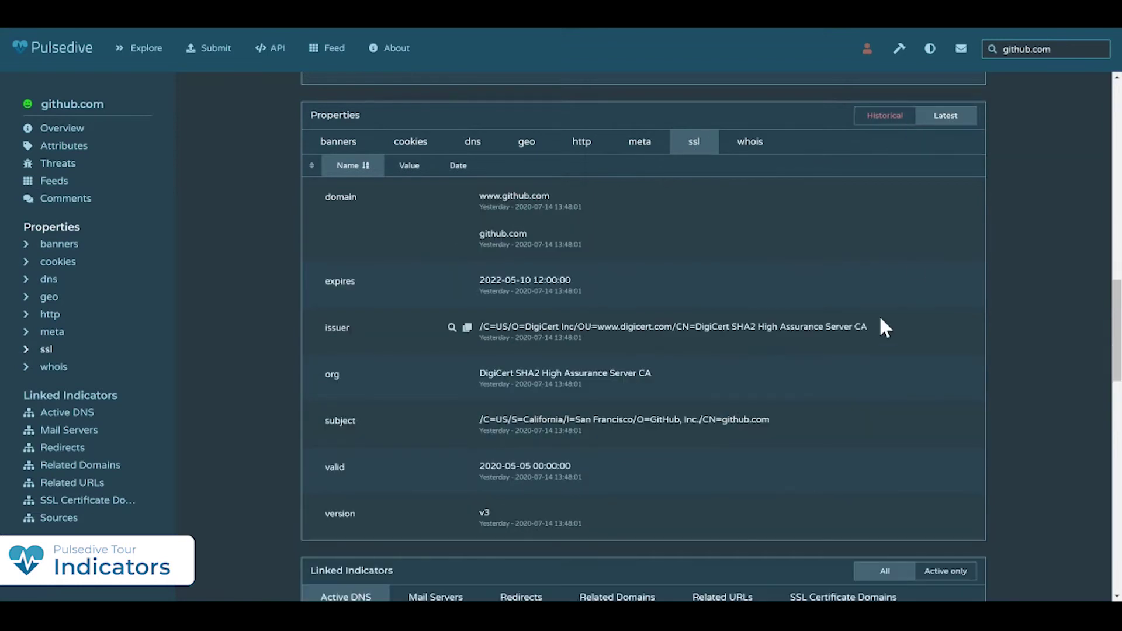
List github.com's active related URLs and preview the beefproject/beef/zip/master and chama1020/do/zip/master links
scroll(873, 327, down, 3)
scroll(870, 325, down, 5)
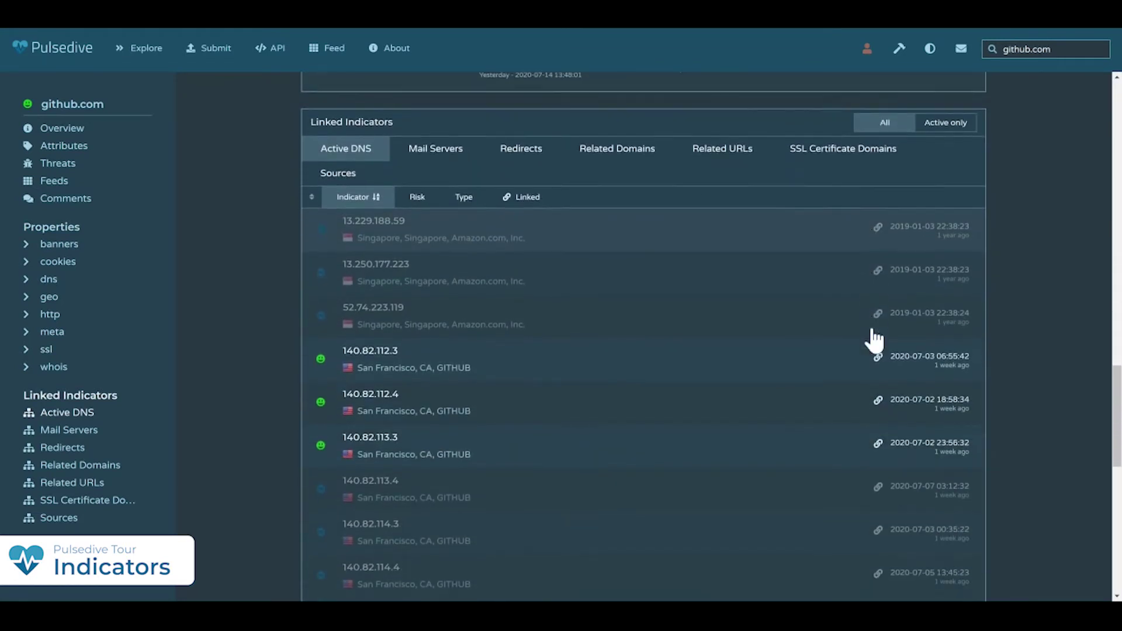
click(725, 122)
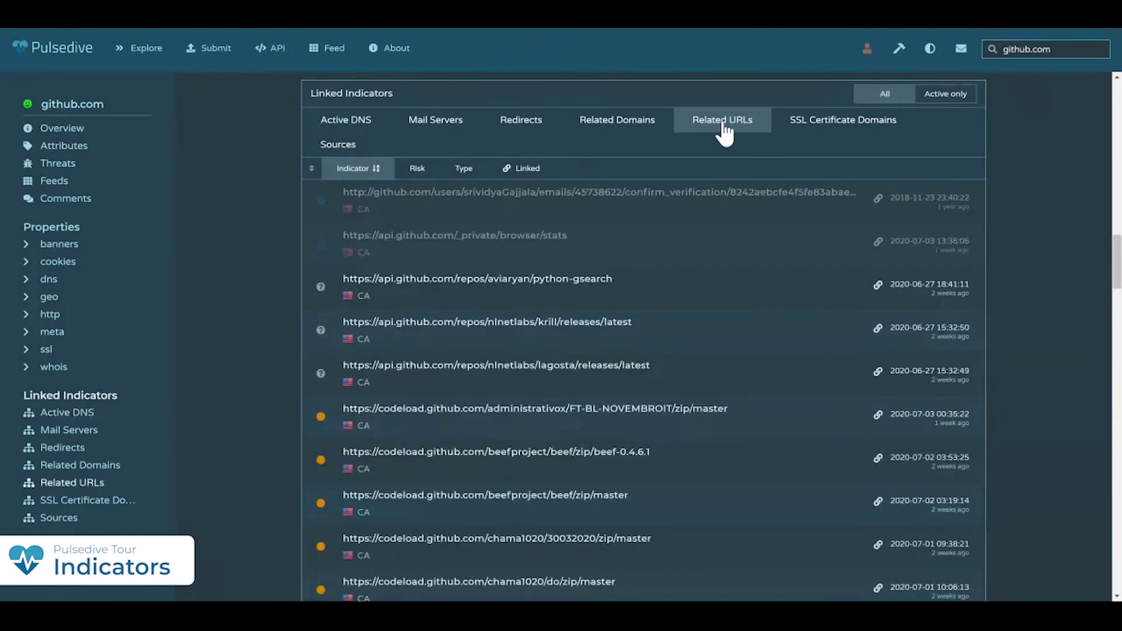
click(945, 94)
click(559, 406)
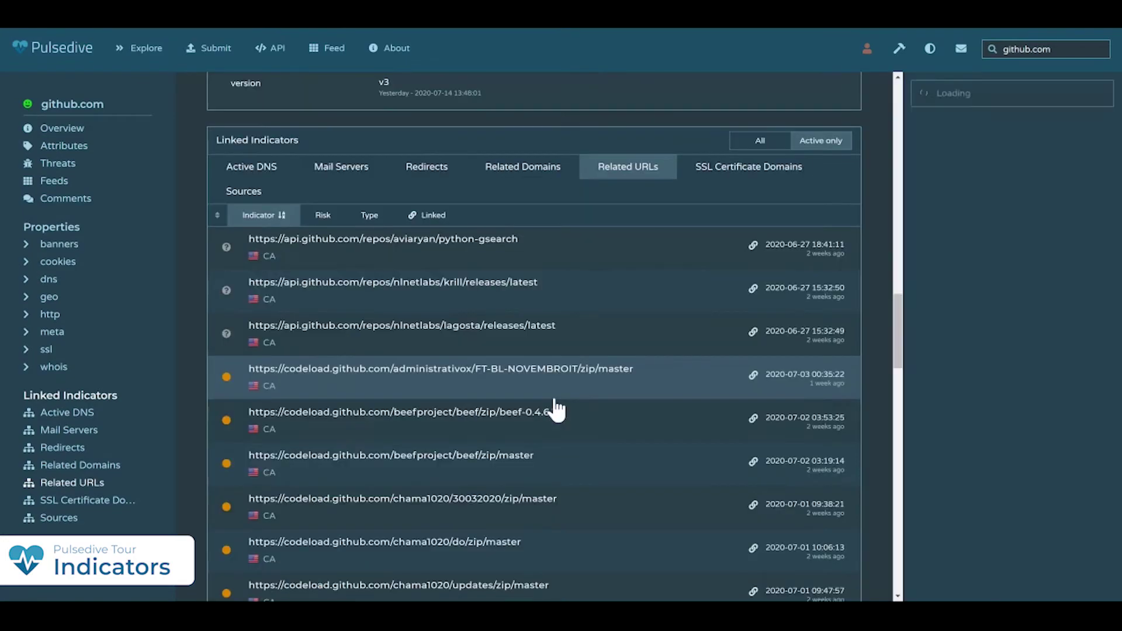
click(496, 547)
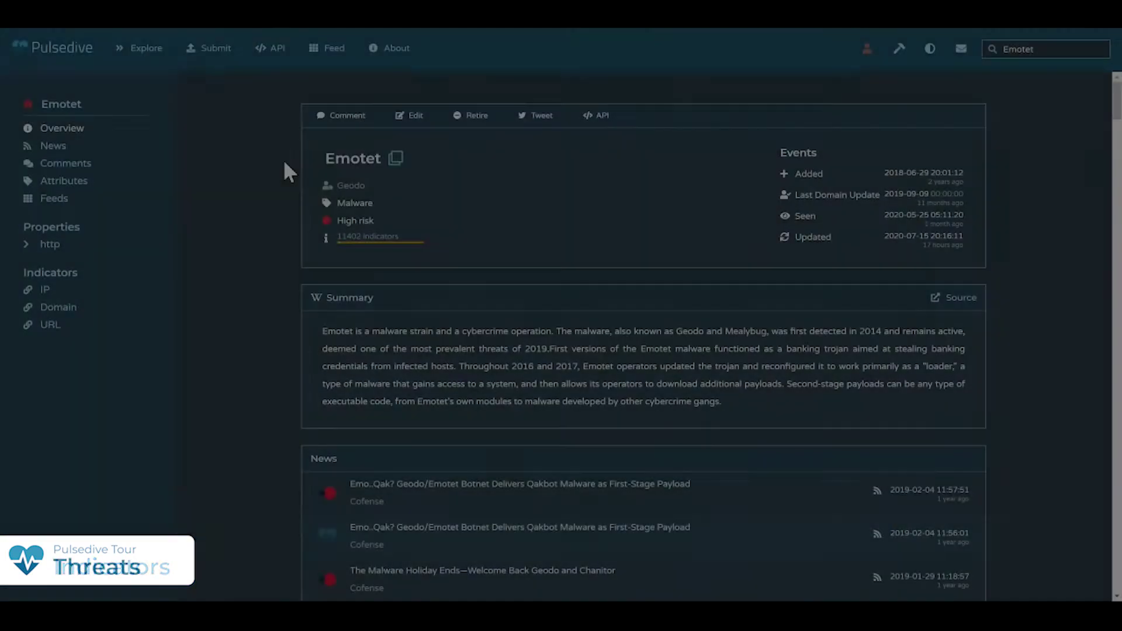
Scroll the Emotet page through News, Comments, Attributes and Feeds to the http Properties table
scroll(282, 159, down, 4)
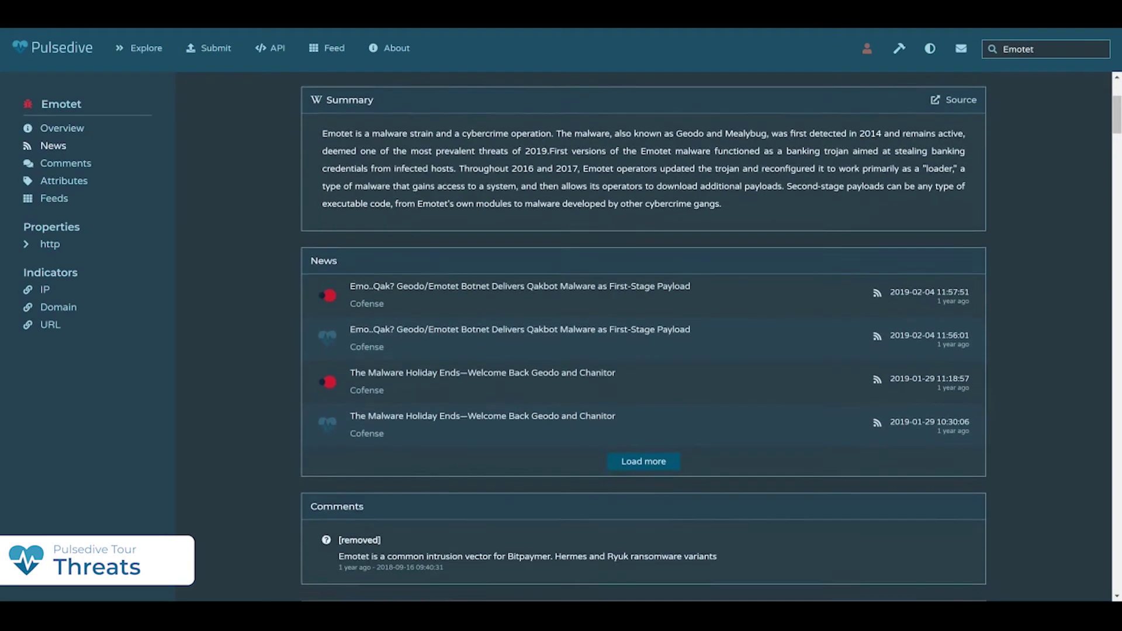
scroll(643, 335, down, 2)
scroll(643, 335, down, 3)
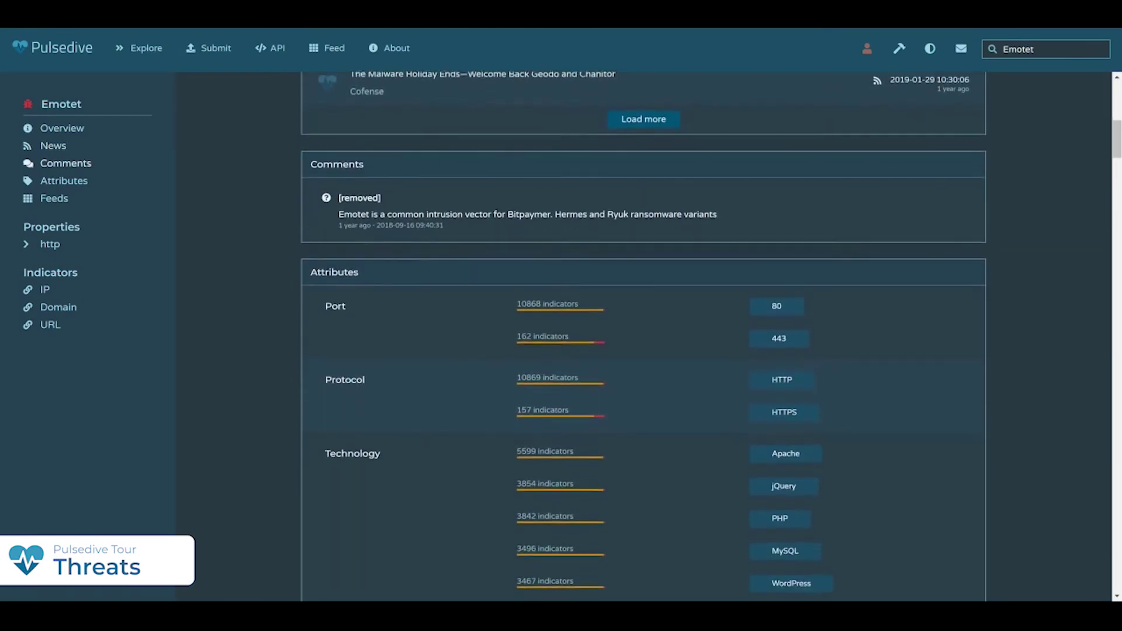
scroll(642, 336, down, 6)
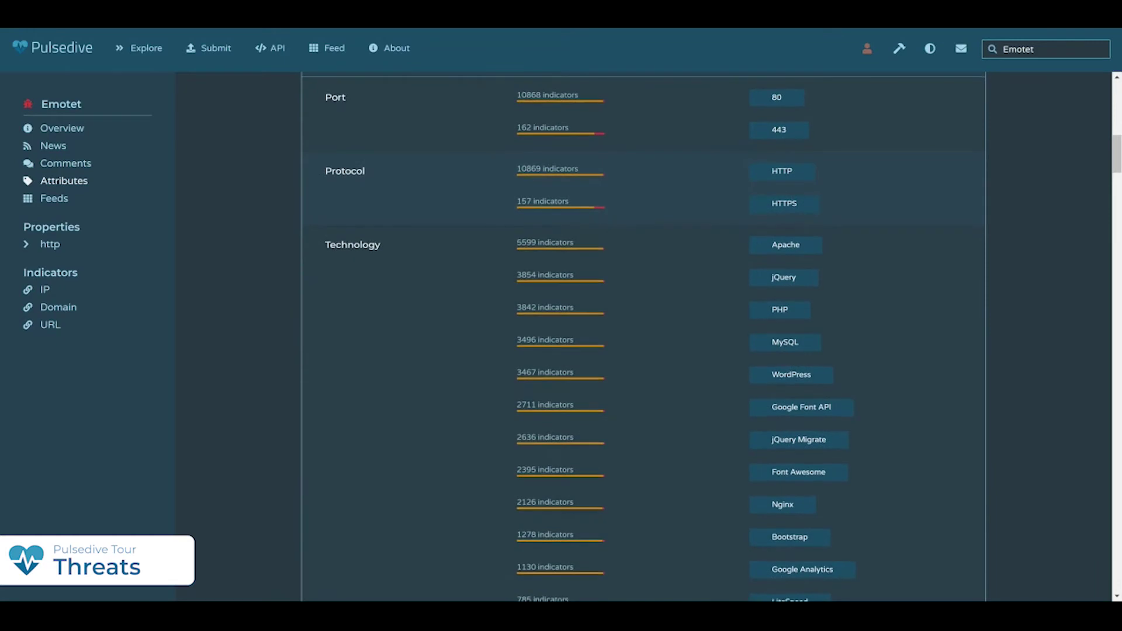
scroll(642, 336, down, 11)
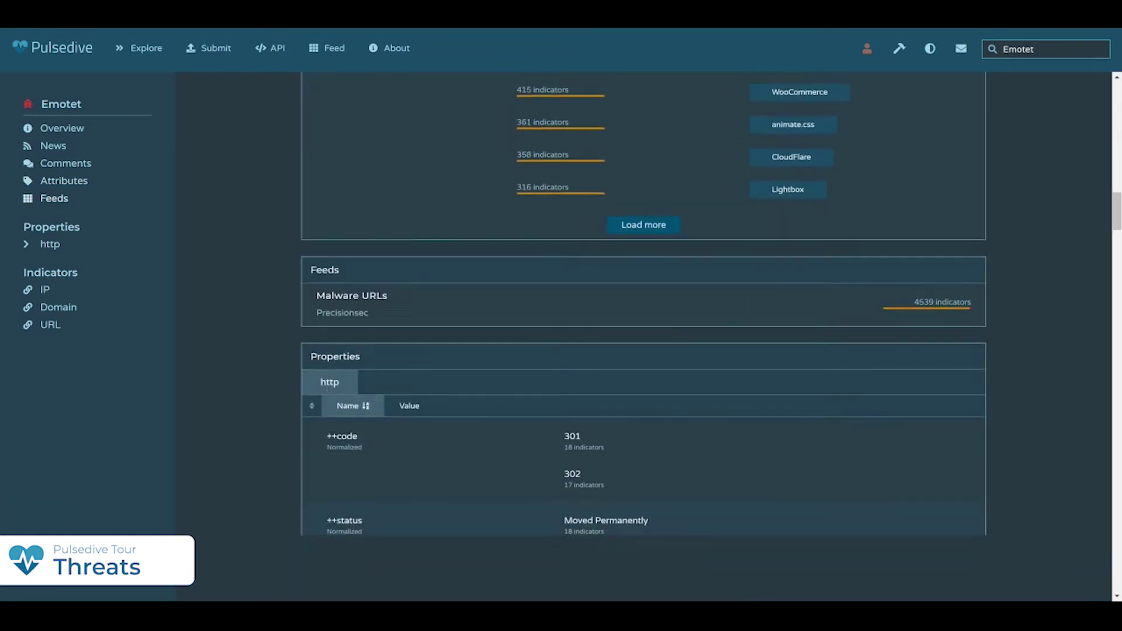
scroll(642, 336, down, 3)
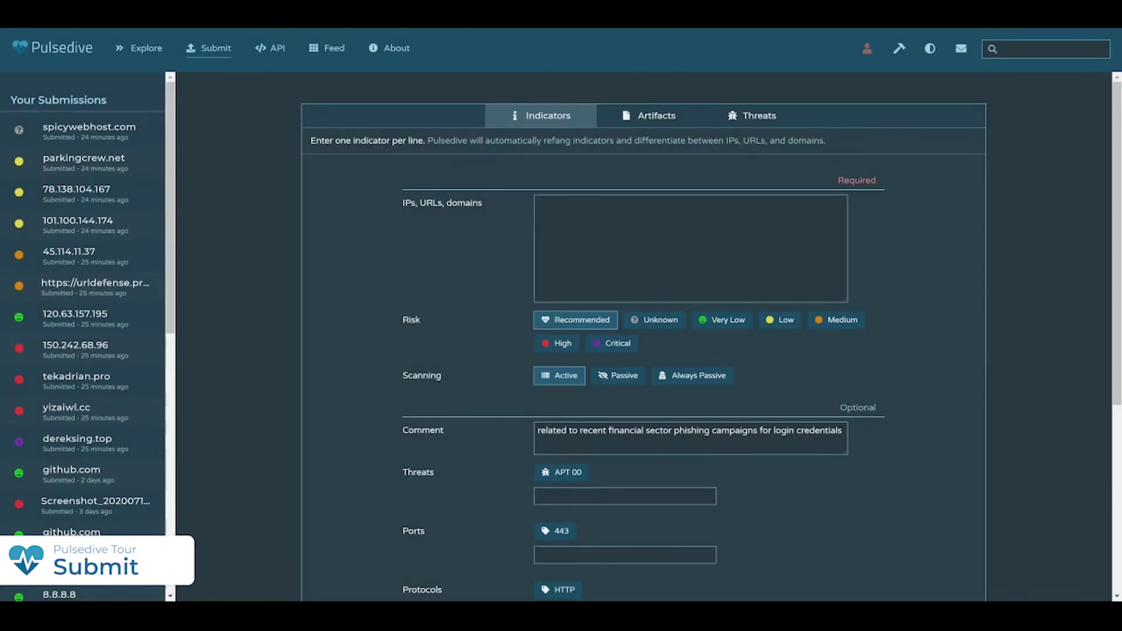
Paste the indicator list, then switch to Threats and tag Zeus as Malware with alias zbot
key(ctrl+v)
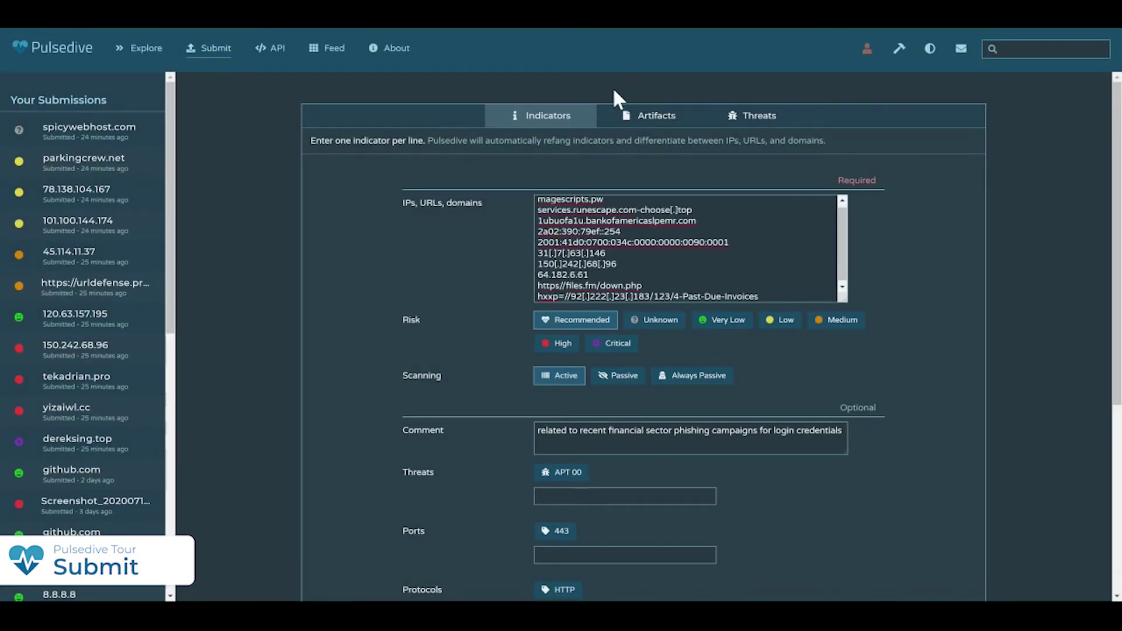
click(759, 116)
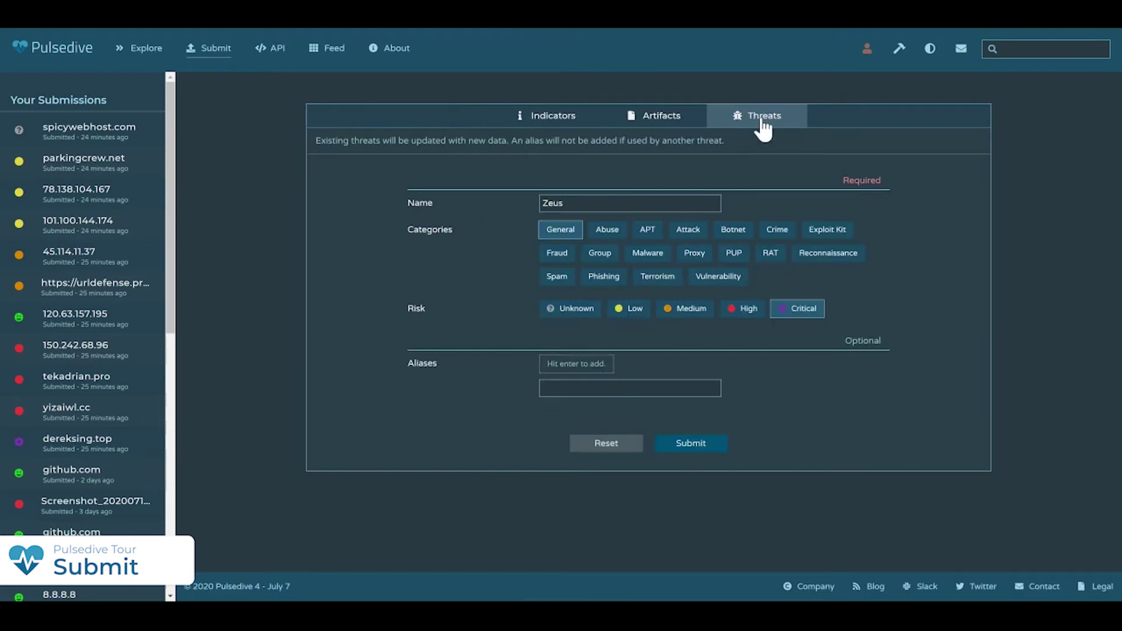
click(649, 253)
click(605, 388)
text(zbot)
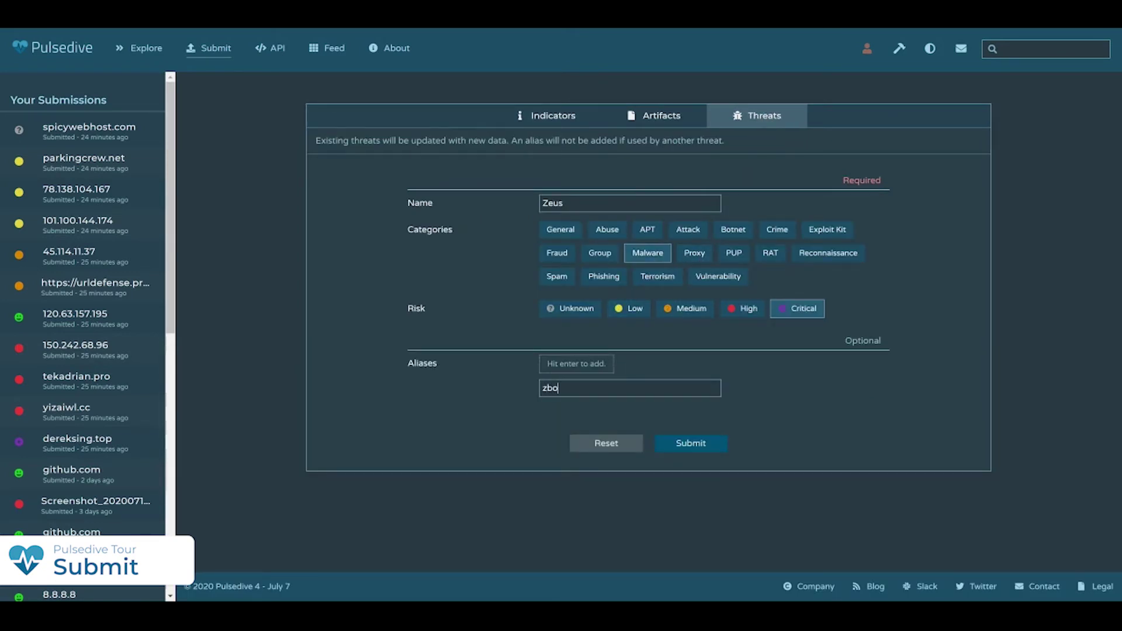
key(Return)
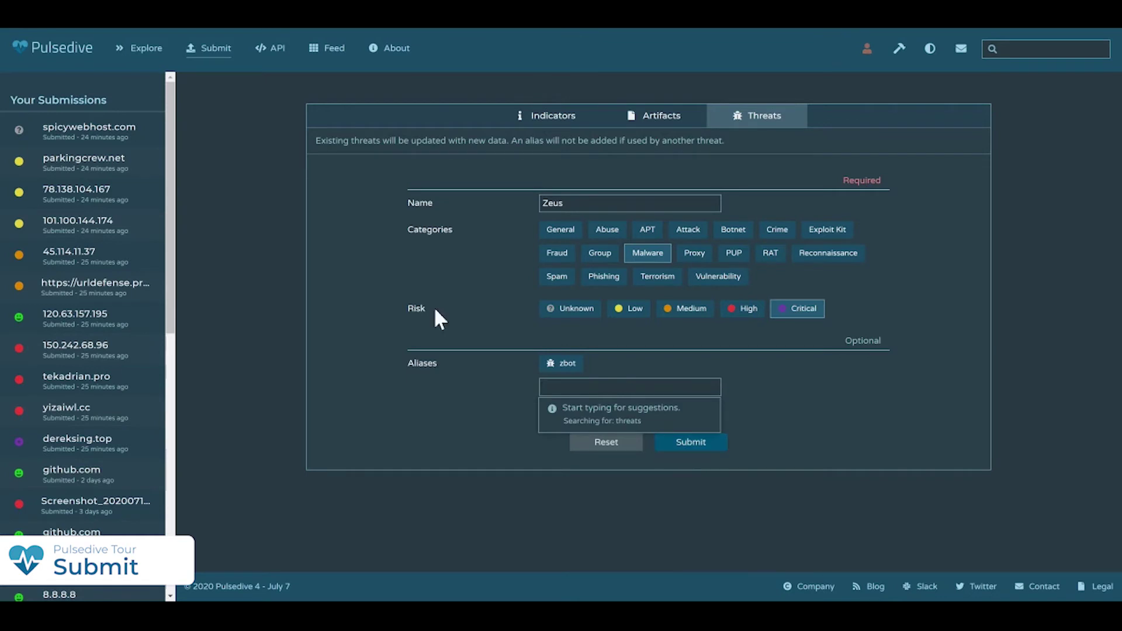
Preview the submitted indicators 78.138.104.167, 45.114.11.37, 150.242.68.96 and dereksing.top
click(120, 208)
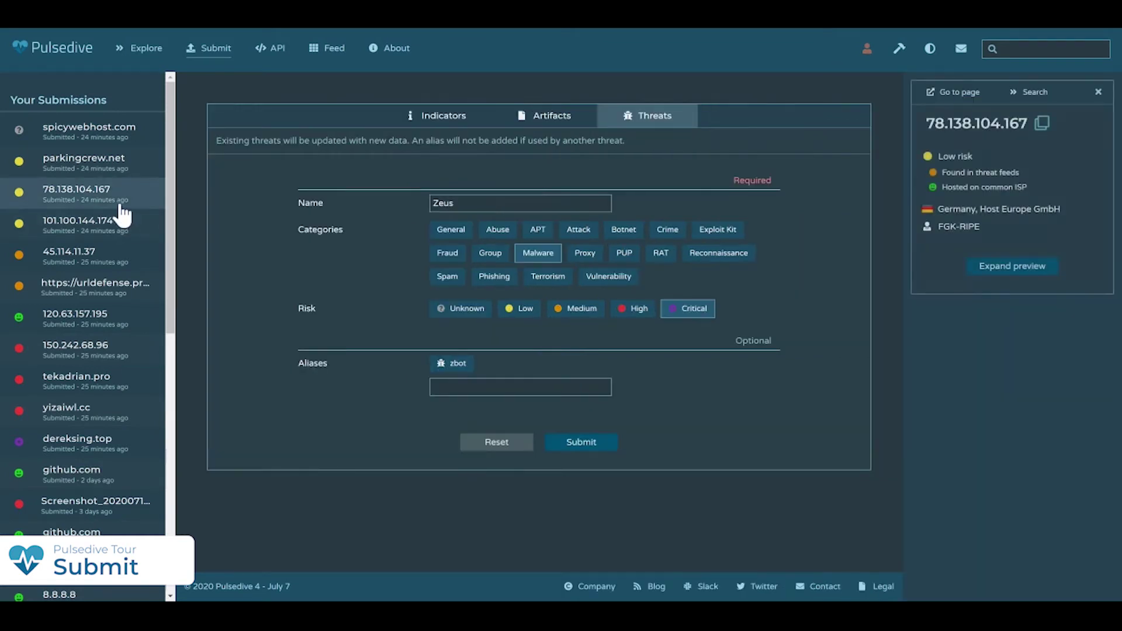
click(105, 257)
click(95, 352)
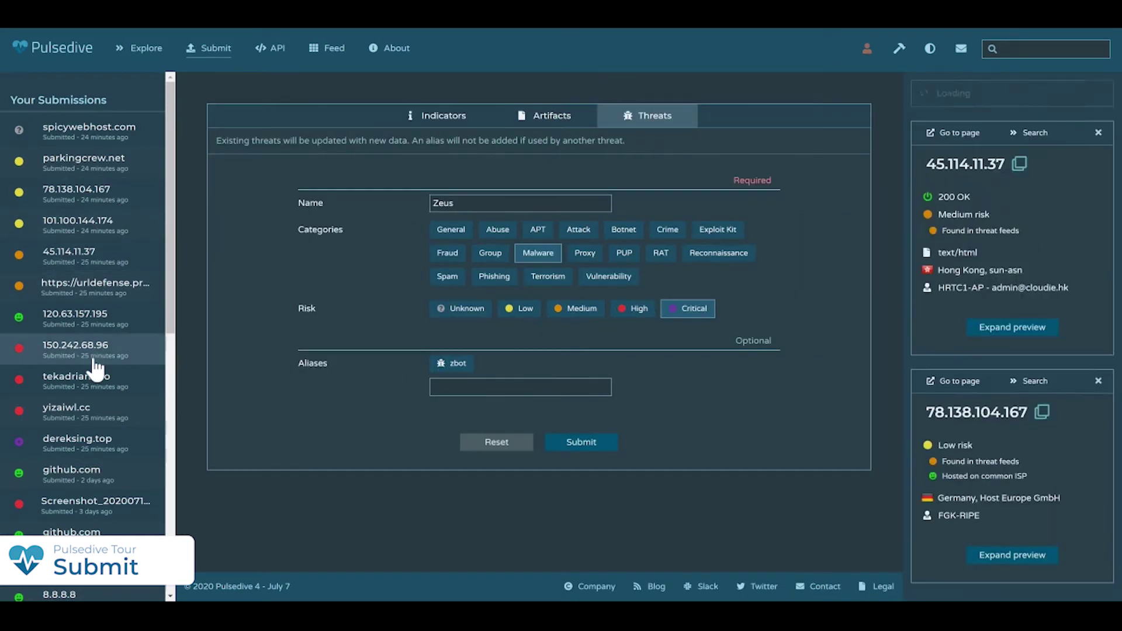
click(93, 442)
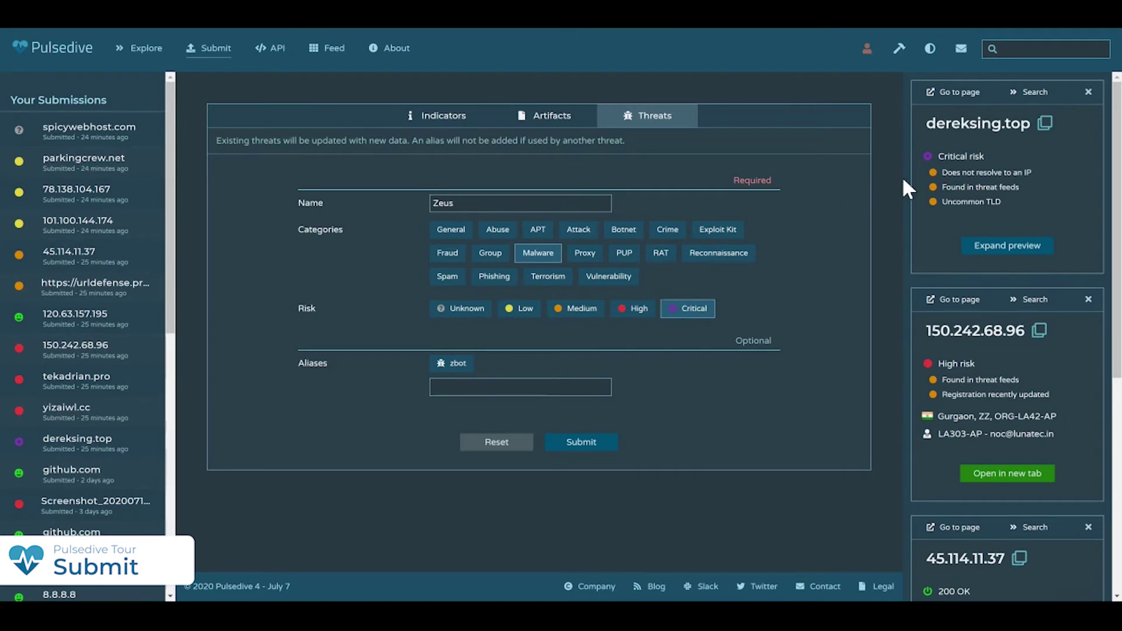
Expand the dereksing.top and 45.114.11.37 previews to full detail
drag(937, 155, 1011, 197)
click(982, 246)
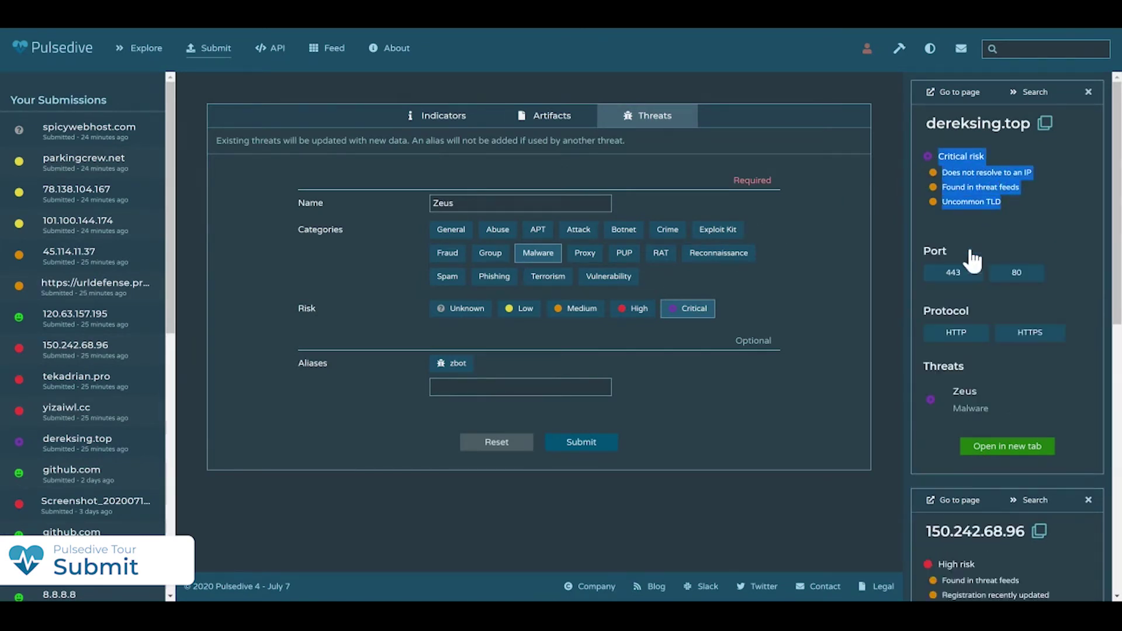
scroll(969, 247, down, 8)
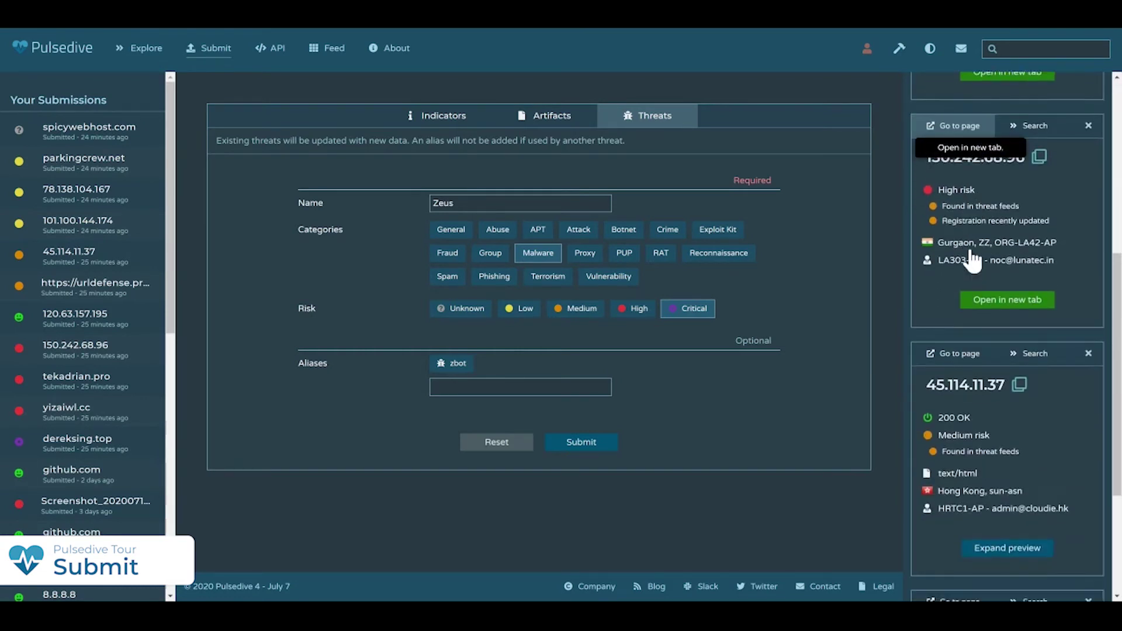
scroll(972, 259, down, 1)
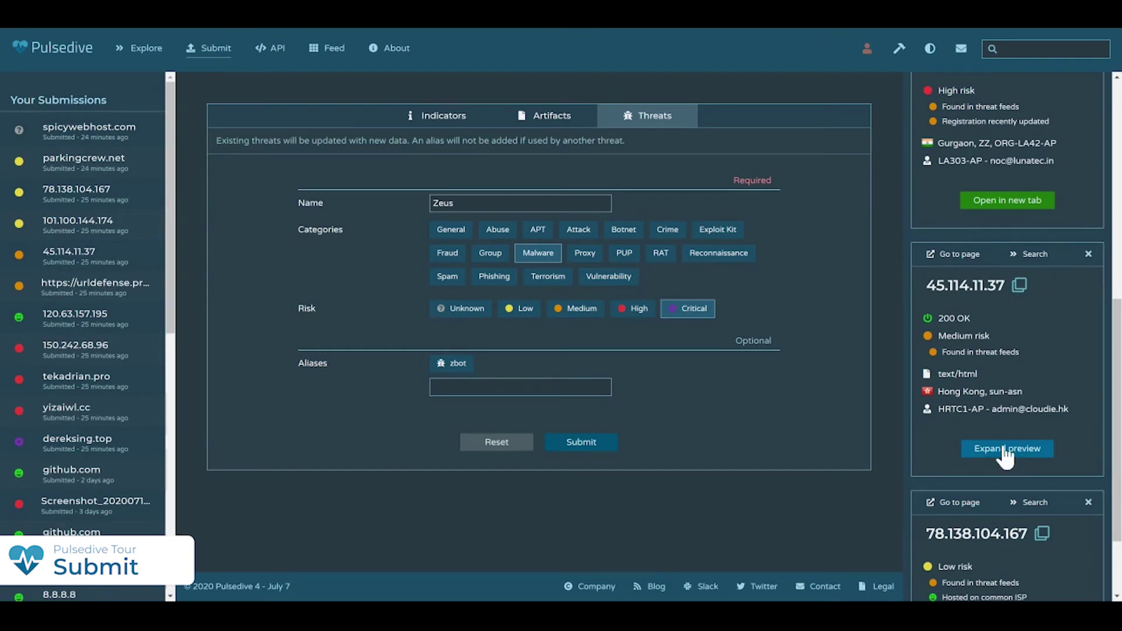
click(1005, 447)
scroll(1001, 443, down, 1)
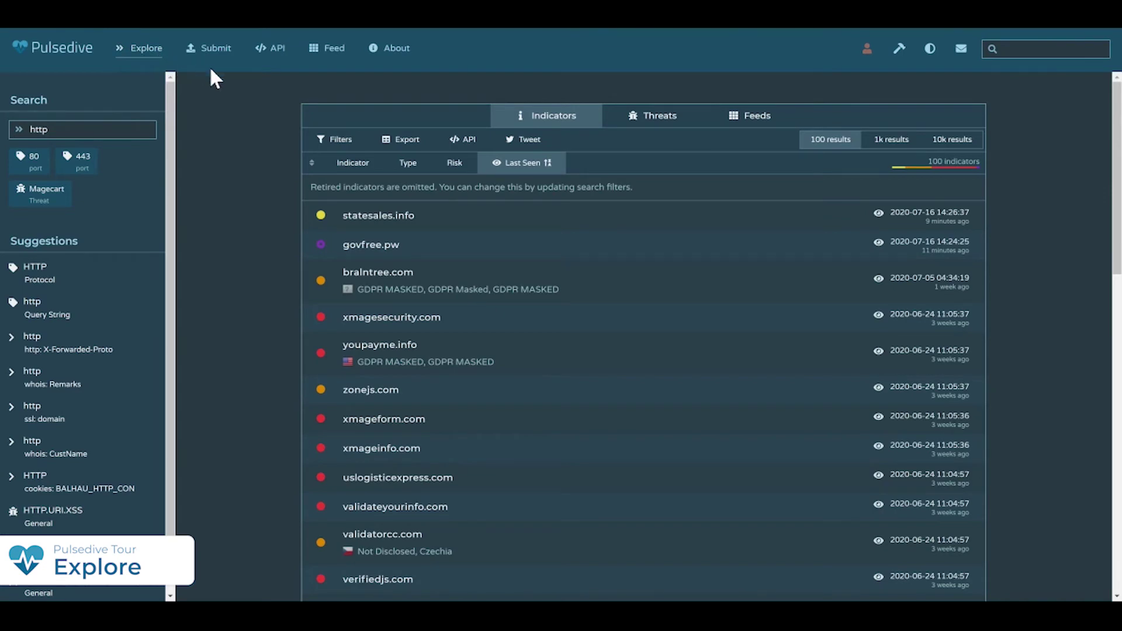
Scroll through the http results, then reveal the type, risk, retirement and last-seen filters
scroll(228, 103, down, 3)
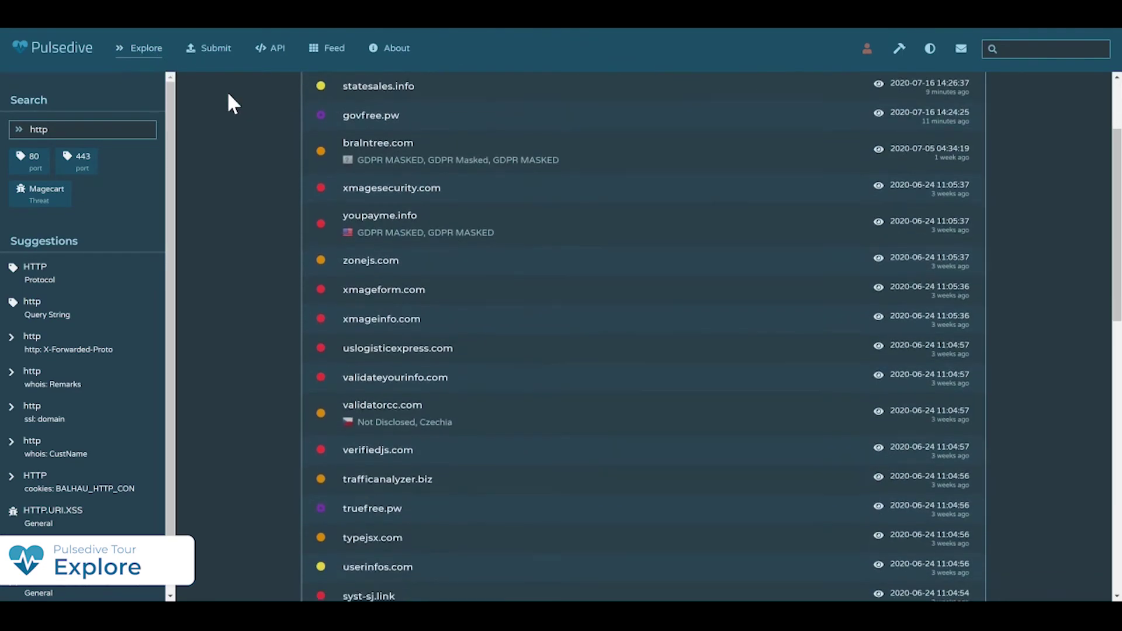
scroll(228, 102, down, 2)
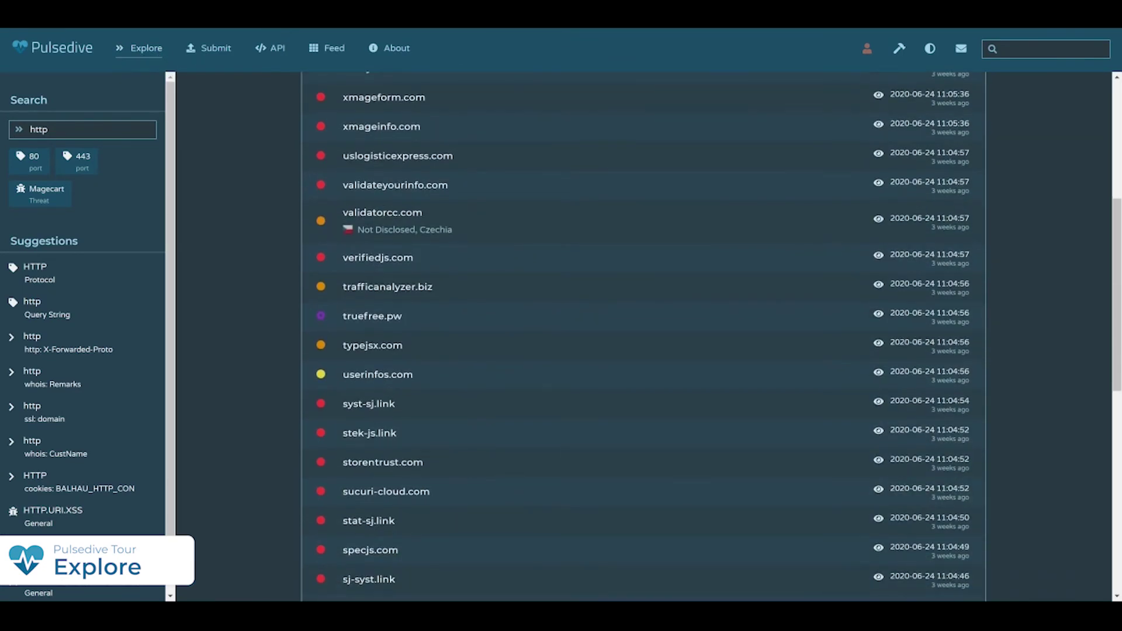
scroll(228, 102, up, 5)
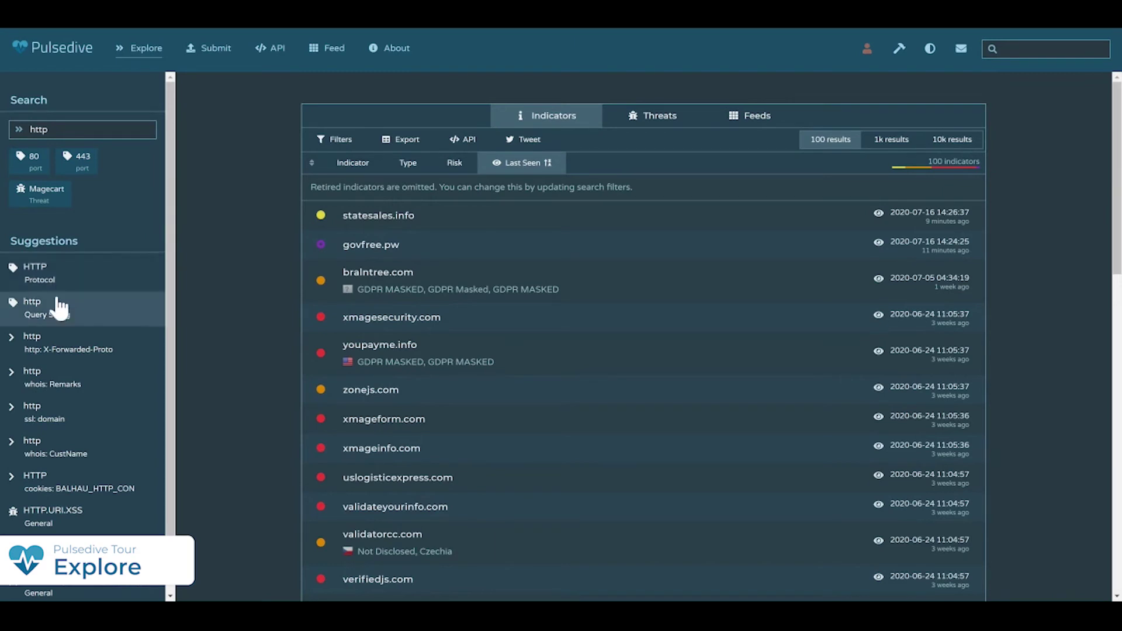
click(335, 142)
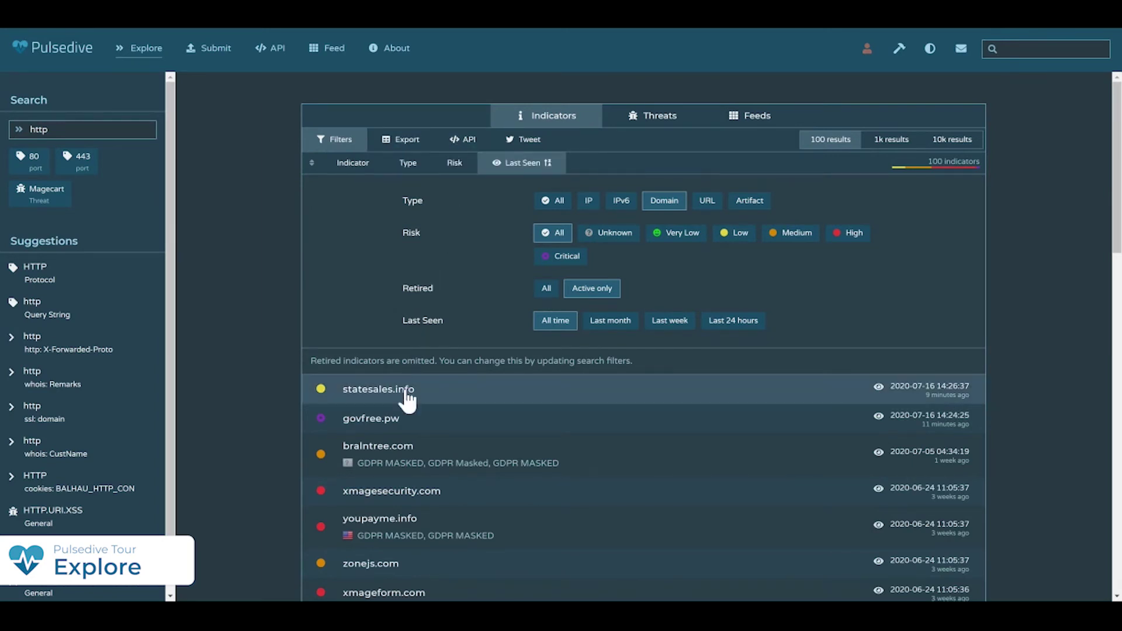
Open side previews for the statesales.info, govfree.pw and xmagesecurity.com results
click(407, 401)
click(393, 419)
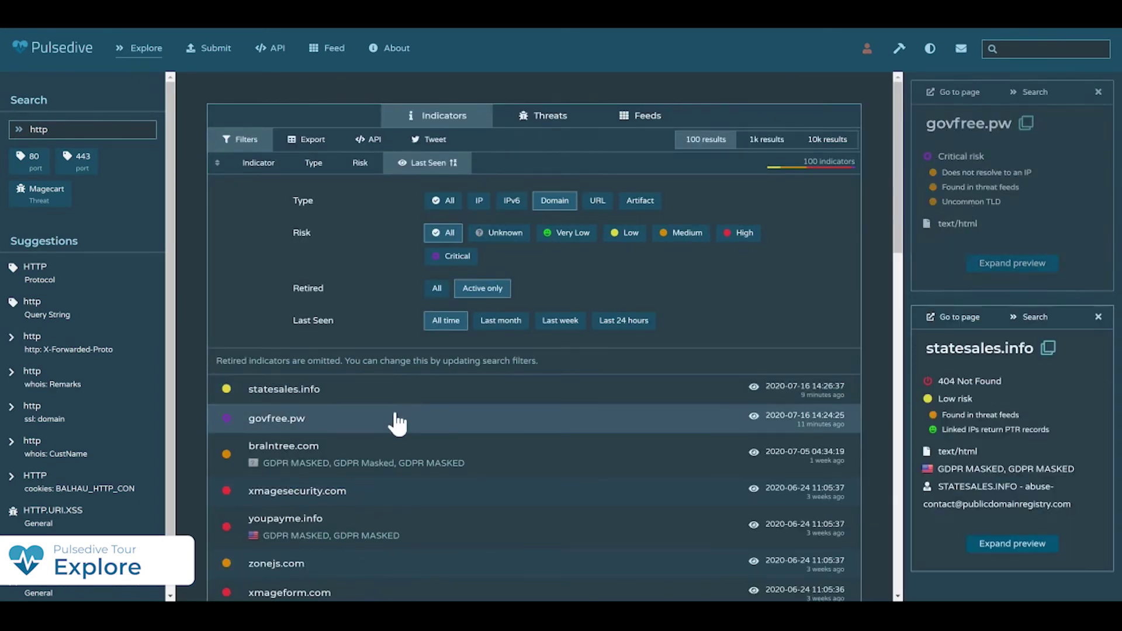
click(378, 506)
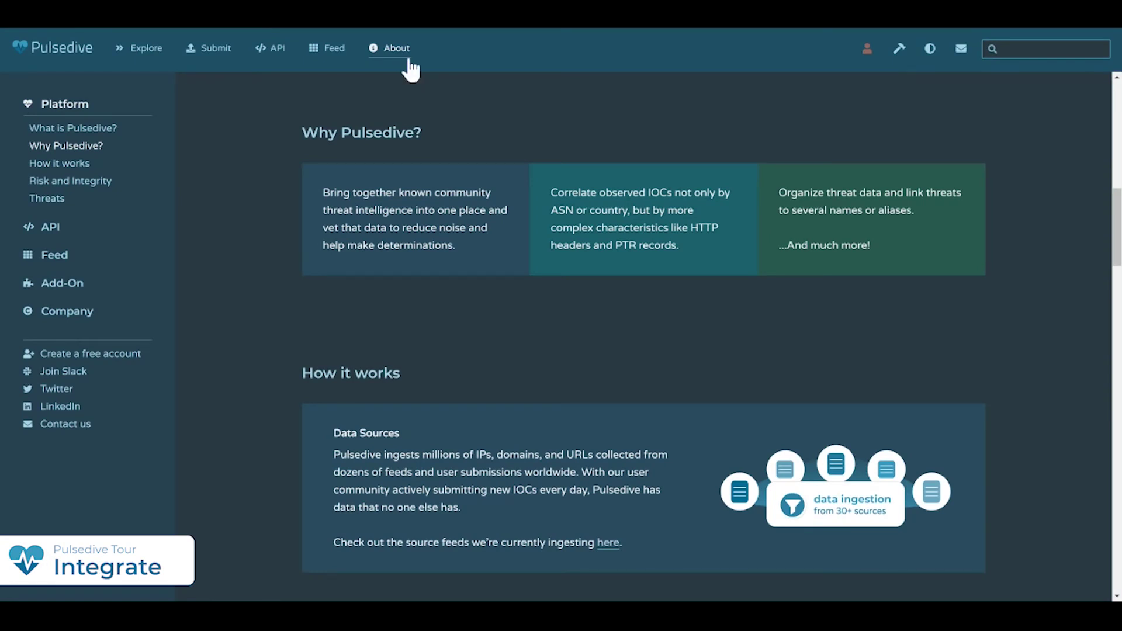
Go to the API information page, then to the Feed page and scroll it
click(271, 58)
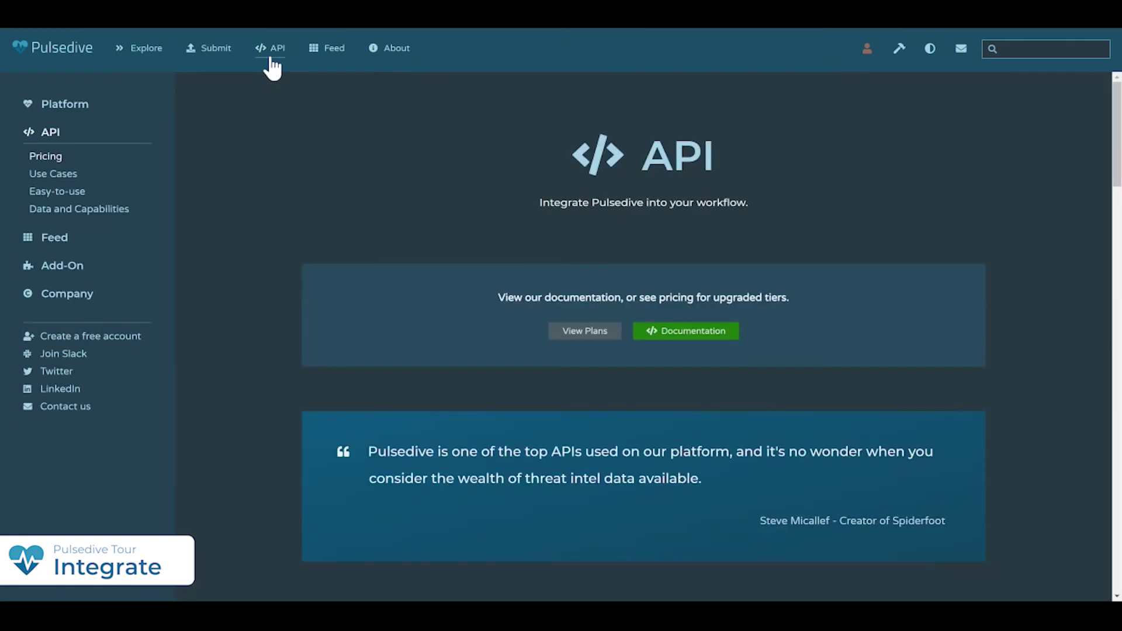
click(322, 52)
scroll(309, 134, down, 1)
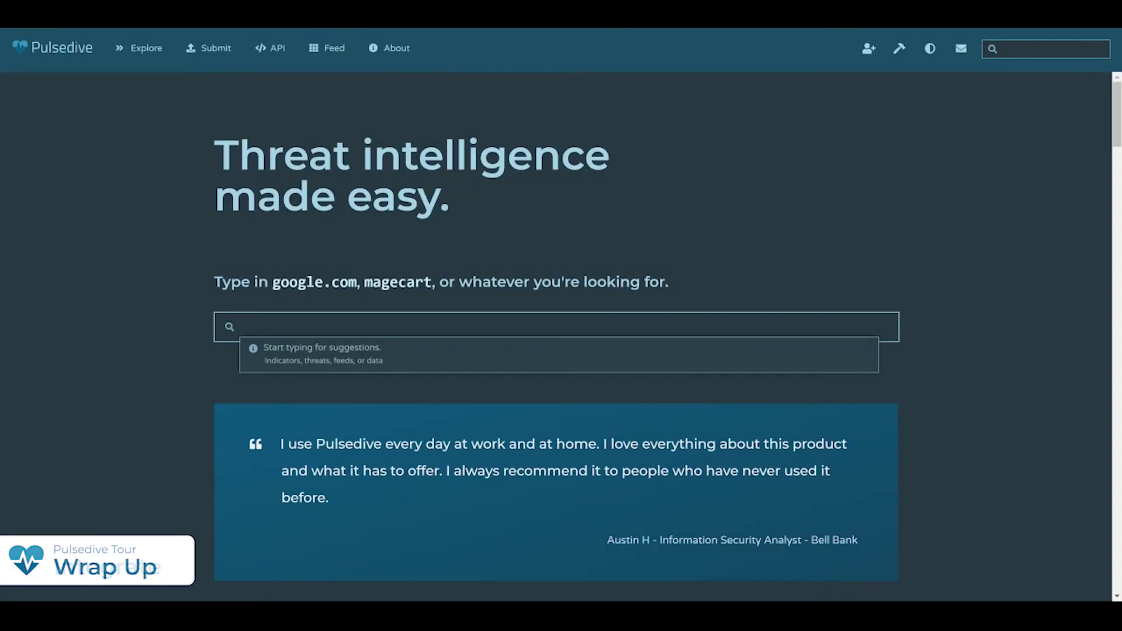
Enter "Try us out, 100% free @ pulsedive.com" in the homepage search box
text(Try us out, 100% f)
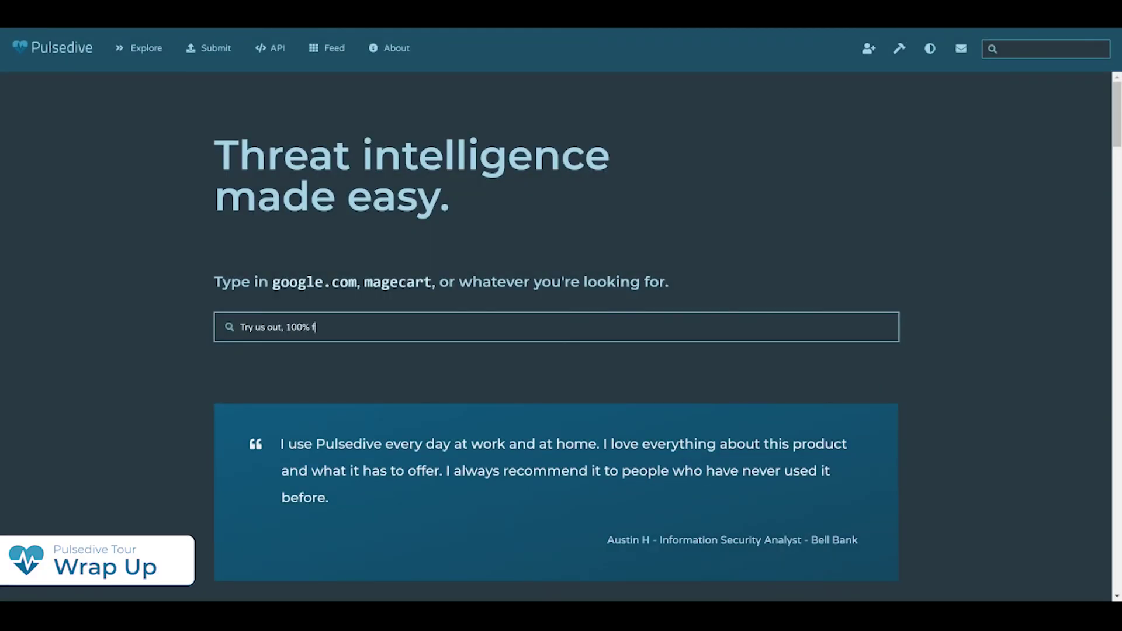
text(ree @ pulsedive.com)
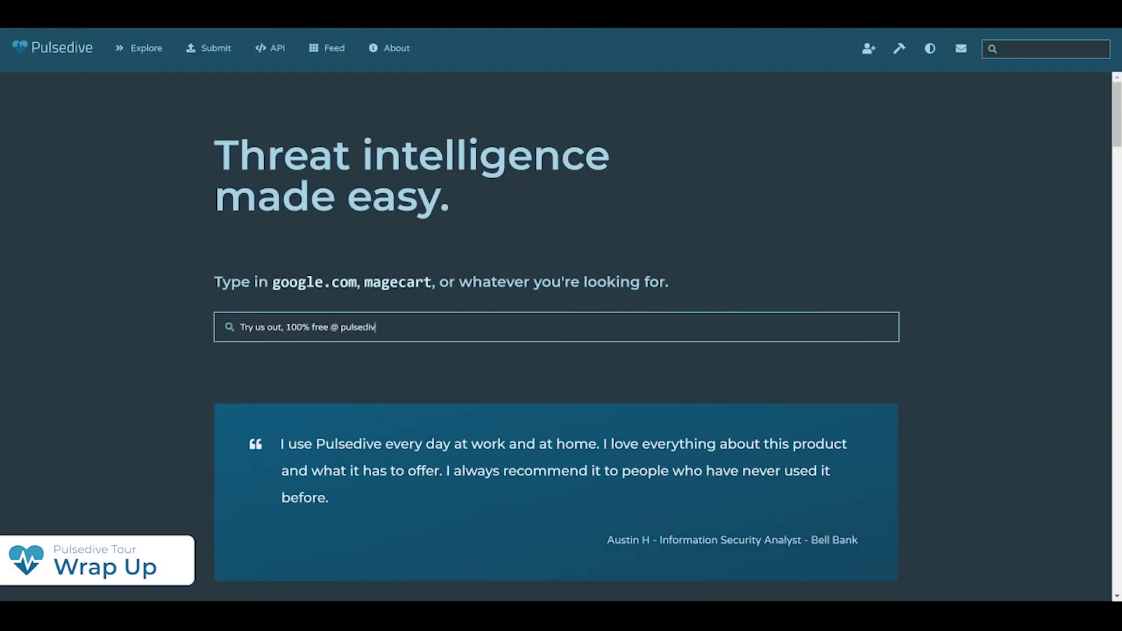